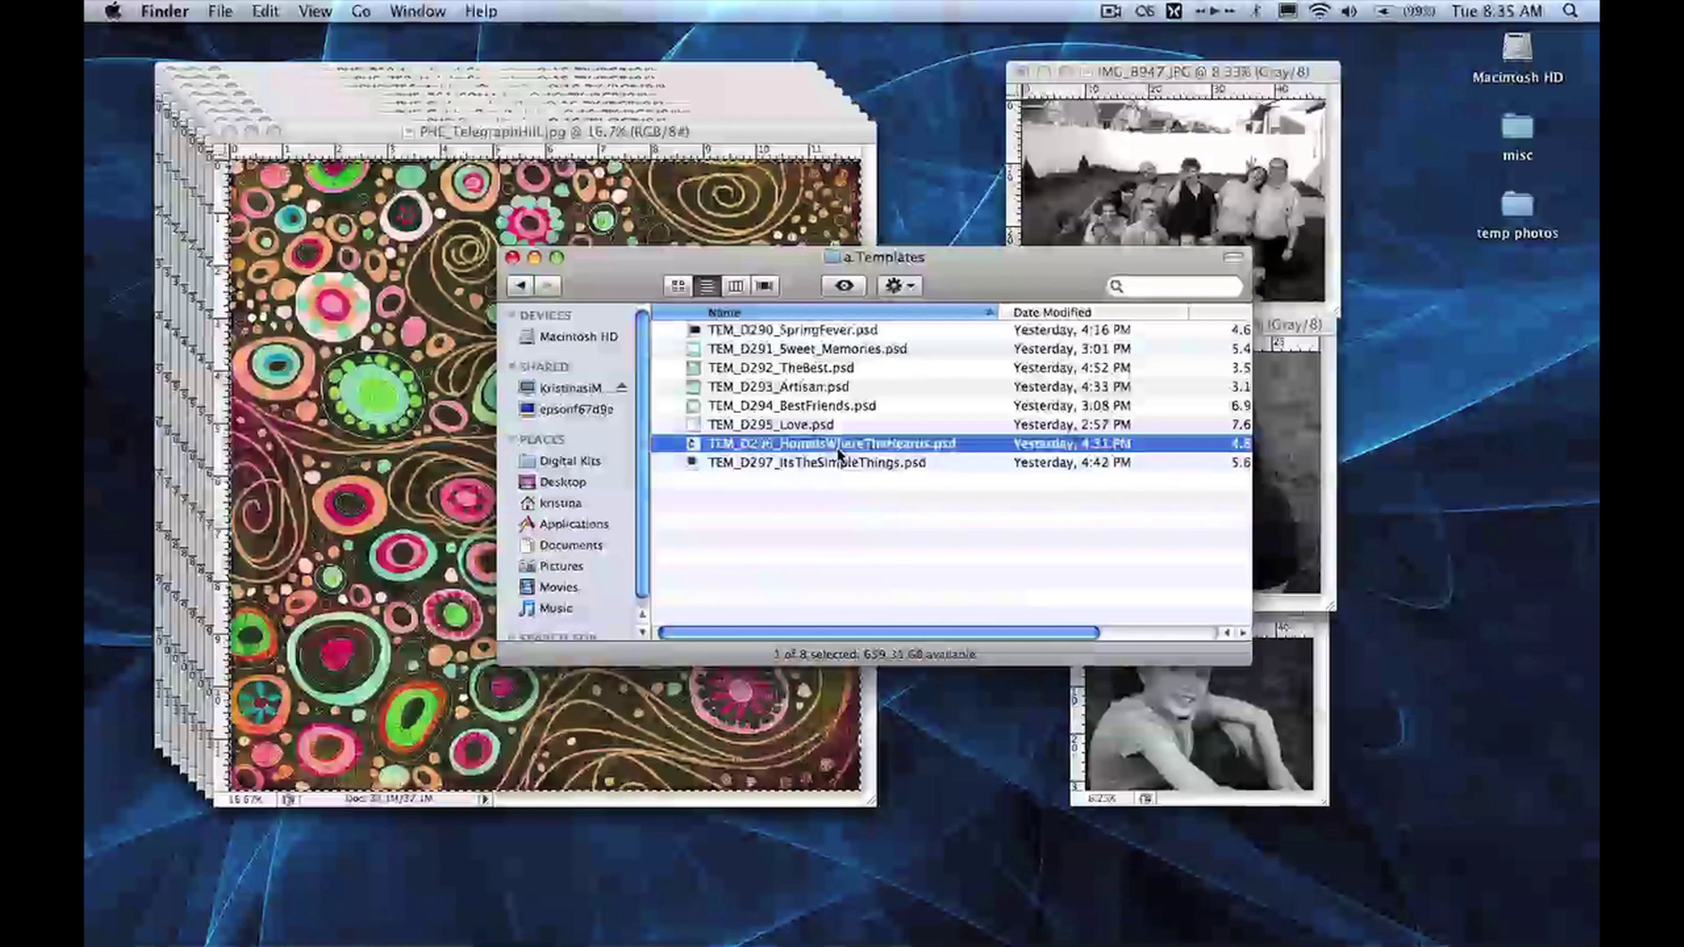
# - Open TEM_D296_HomeIsWhereTheHeartIs.psd, update its text layers, and fit the layout on screen
pyautogui.doubleClick(838, 452)
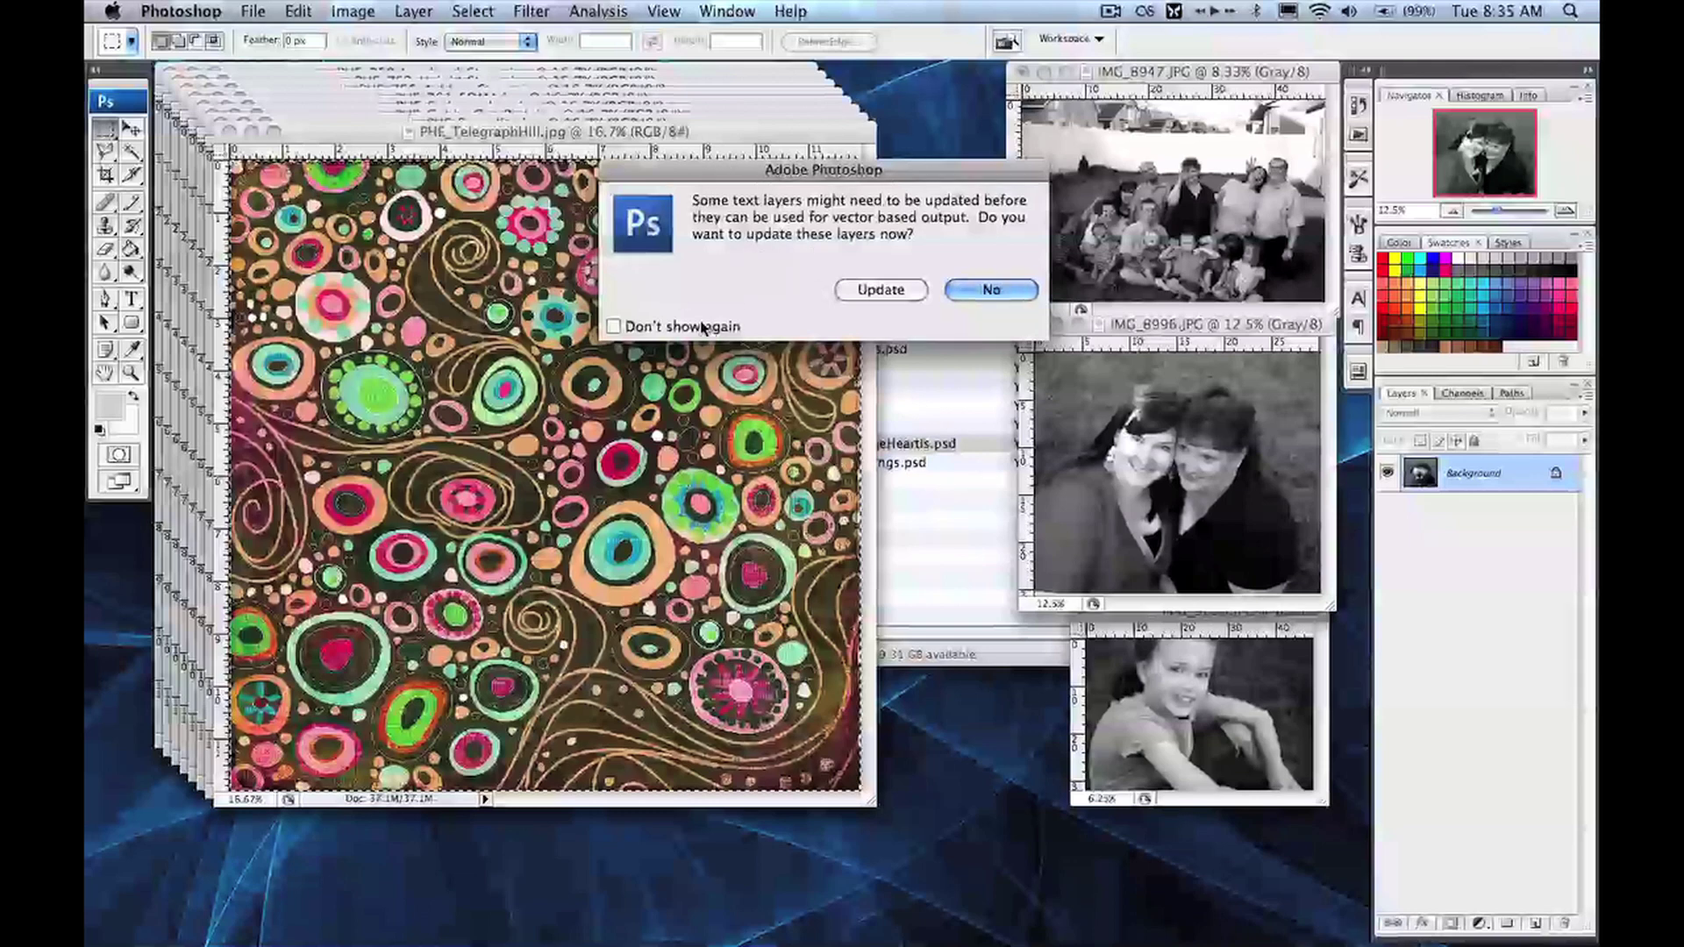
pyautogui.click(881, 290)
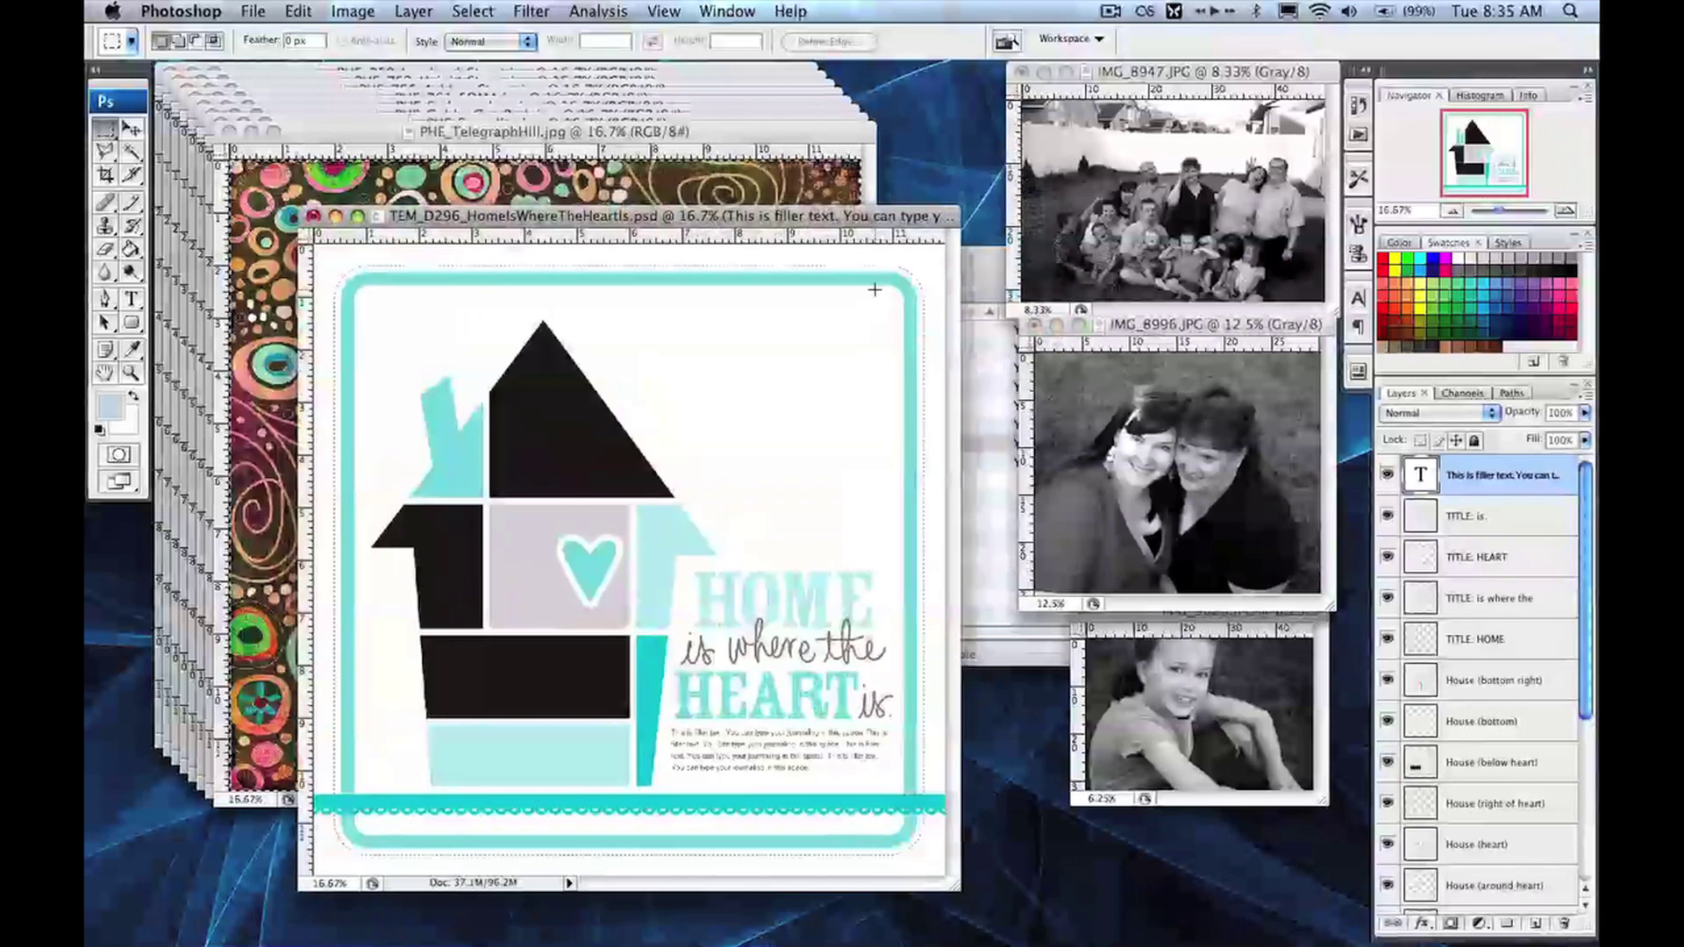
pyautogui.press('super+0')
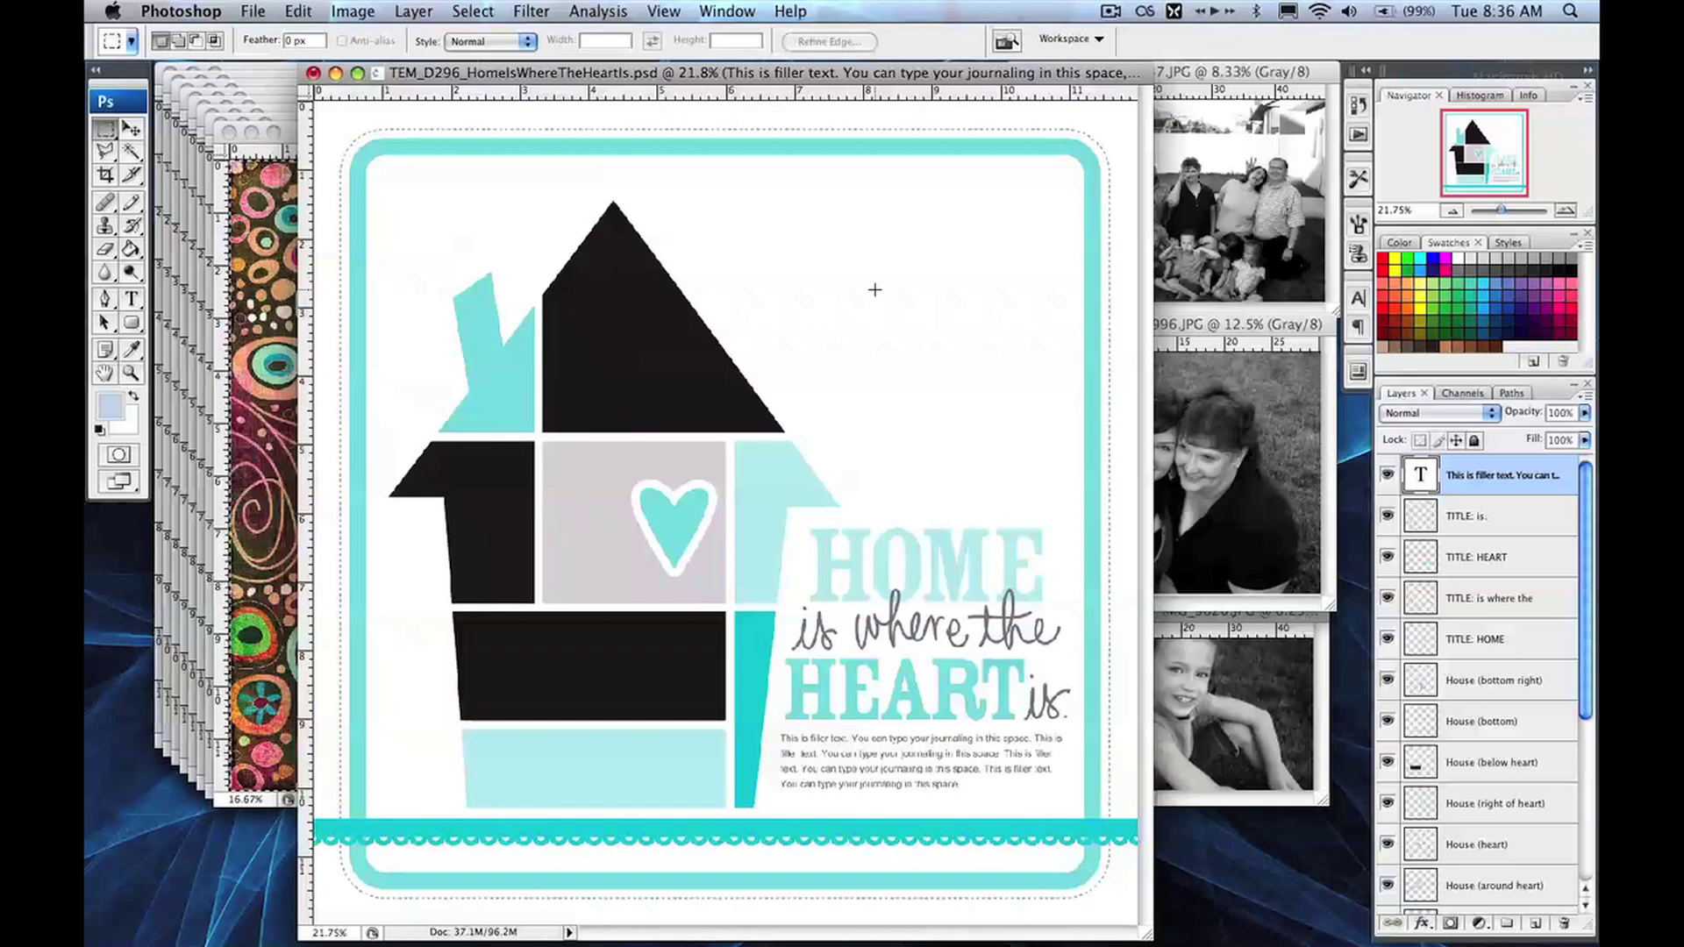
# - Select all of PHE_TelegraphHill.jpg and copy it, then switch back to the template document
pyautogui.click(264, 185)
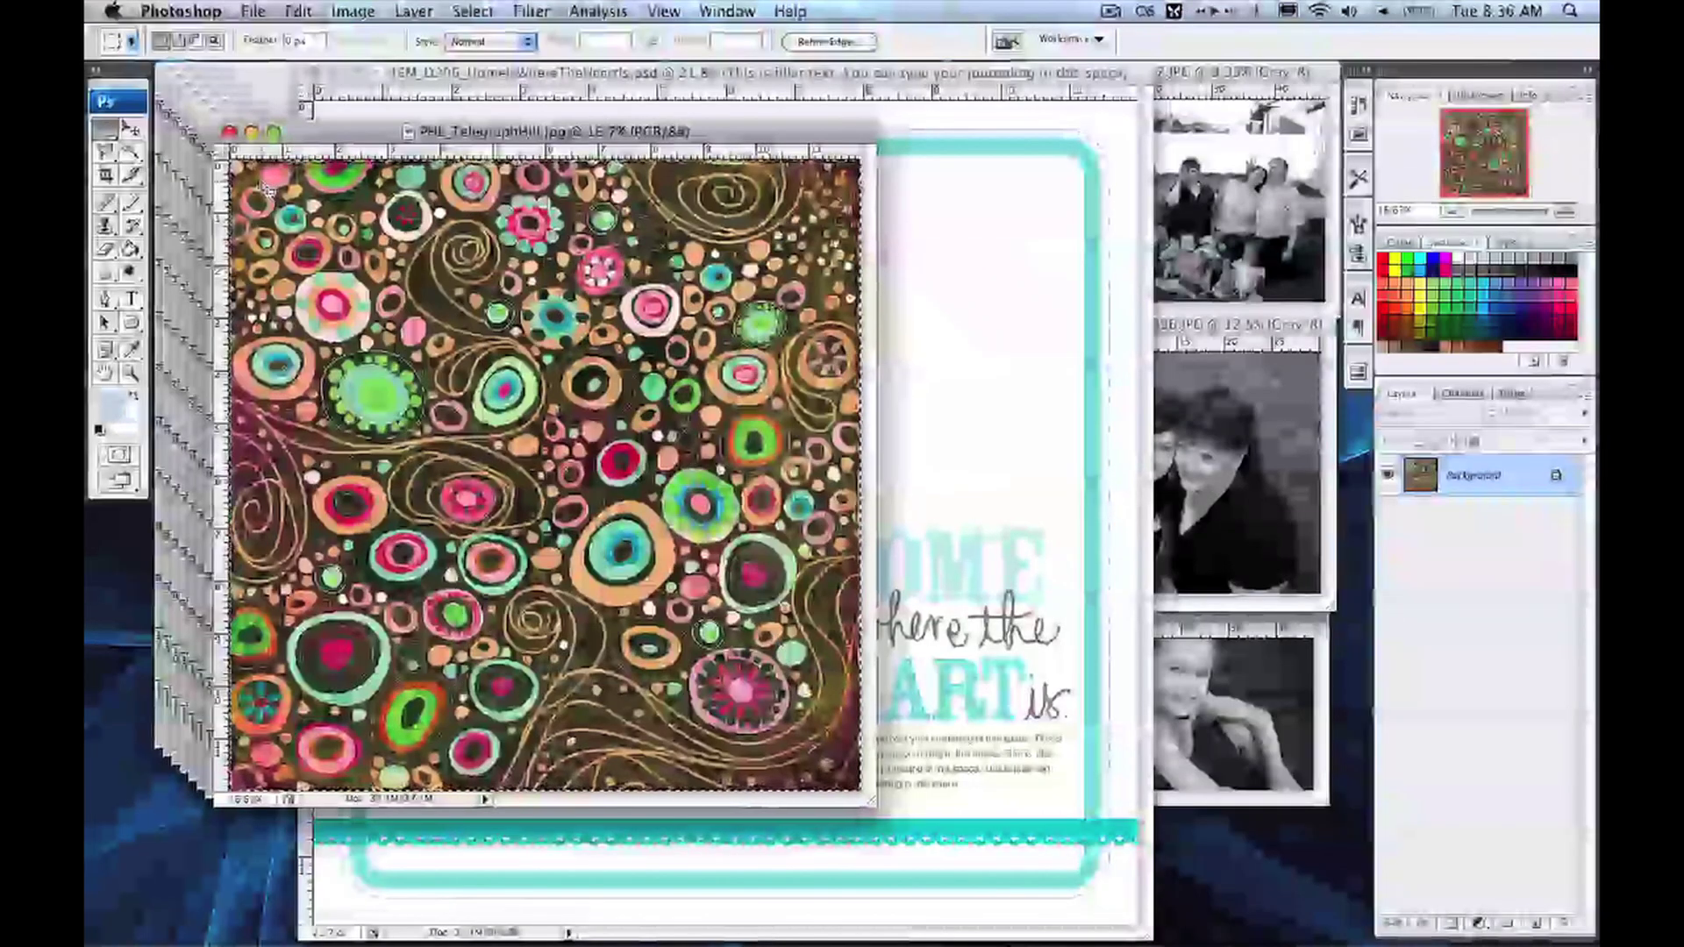
pyautogui.press('super+a')
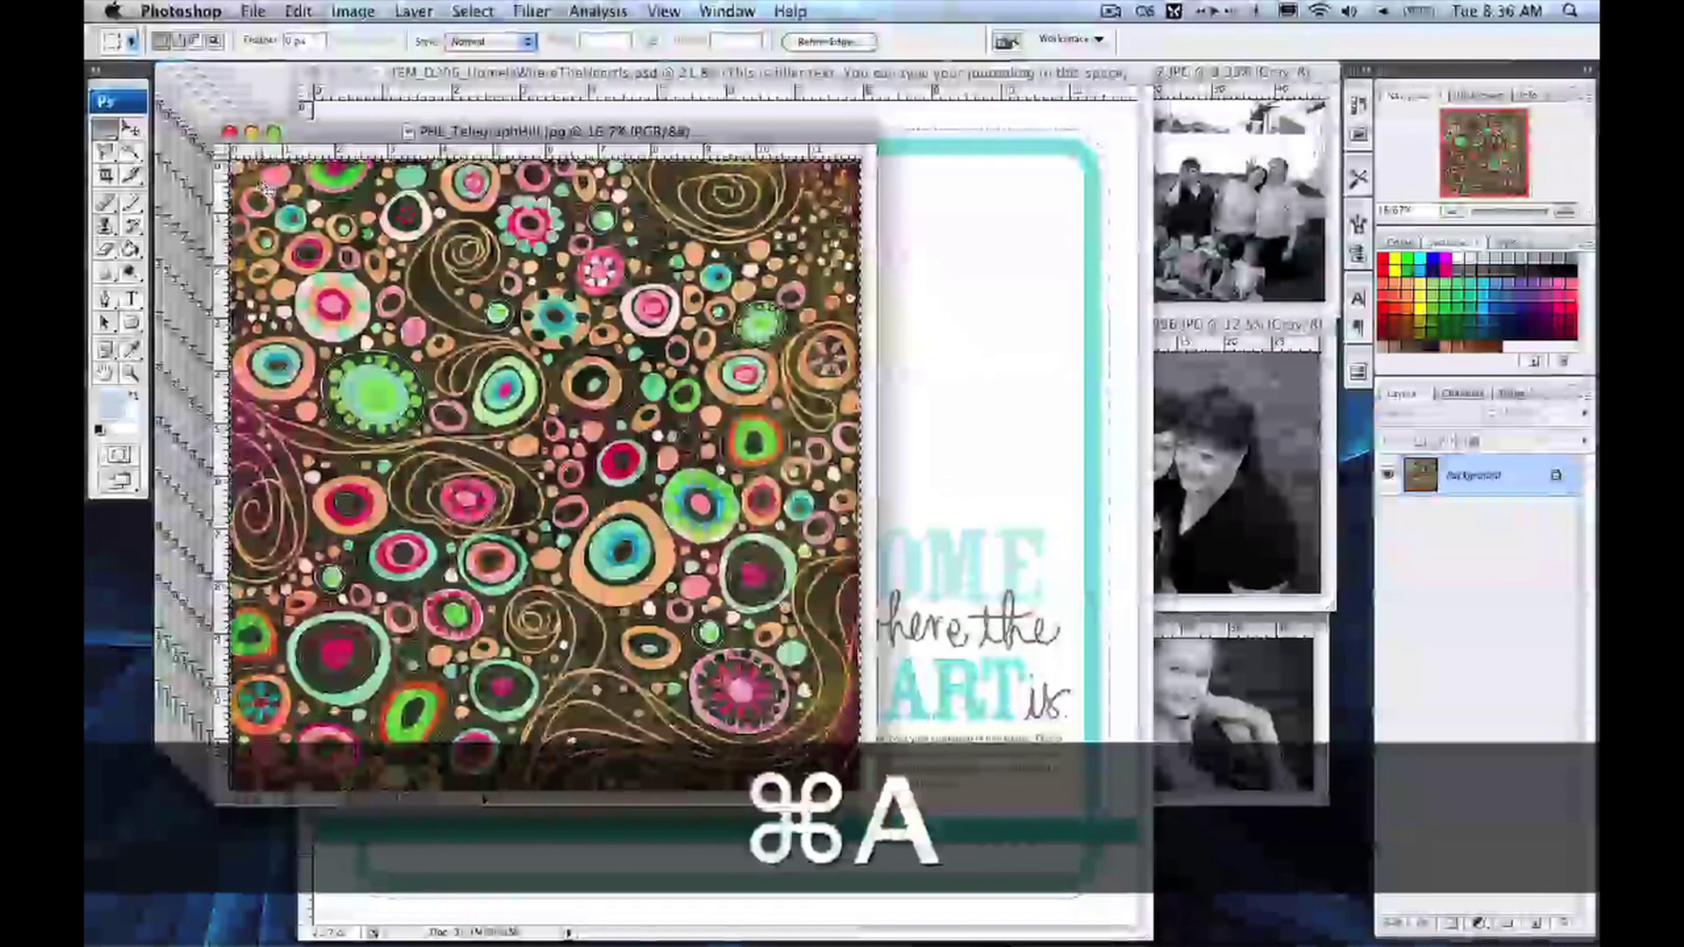
pyautogui.press('super+c')
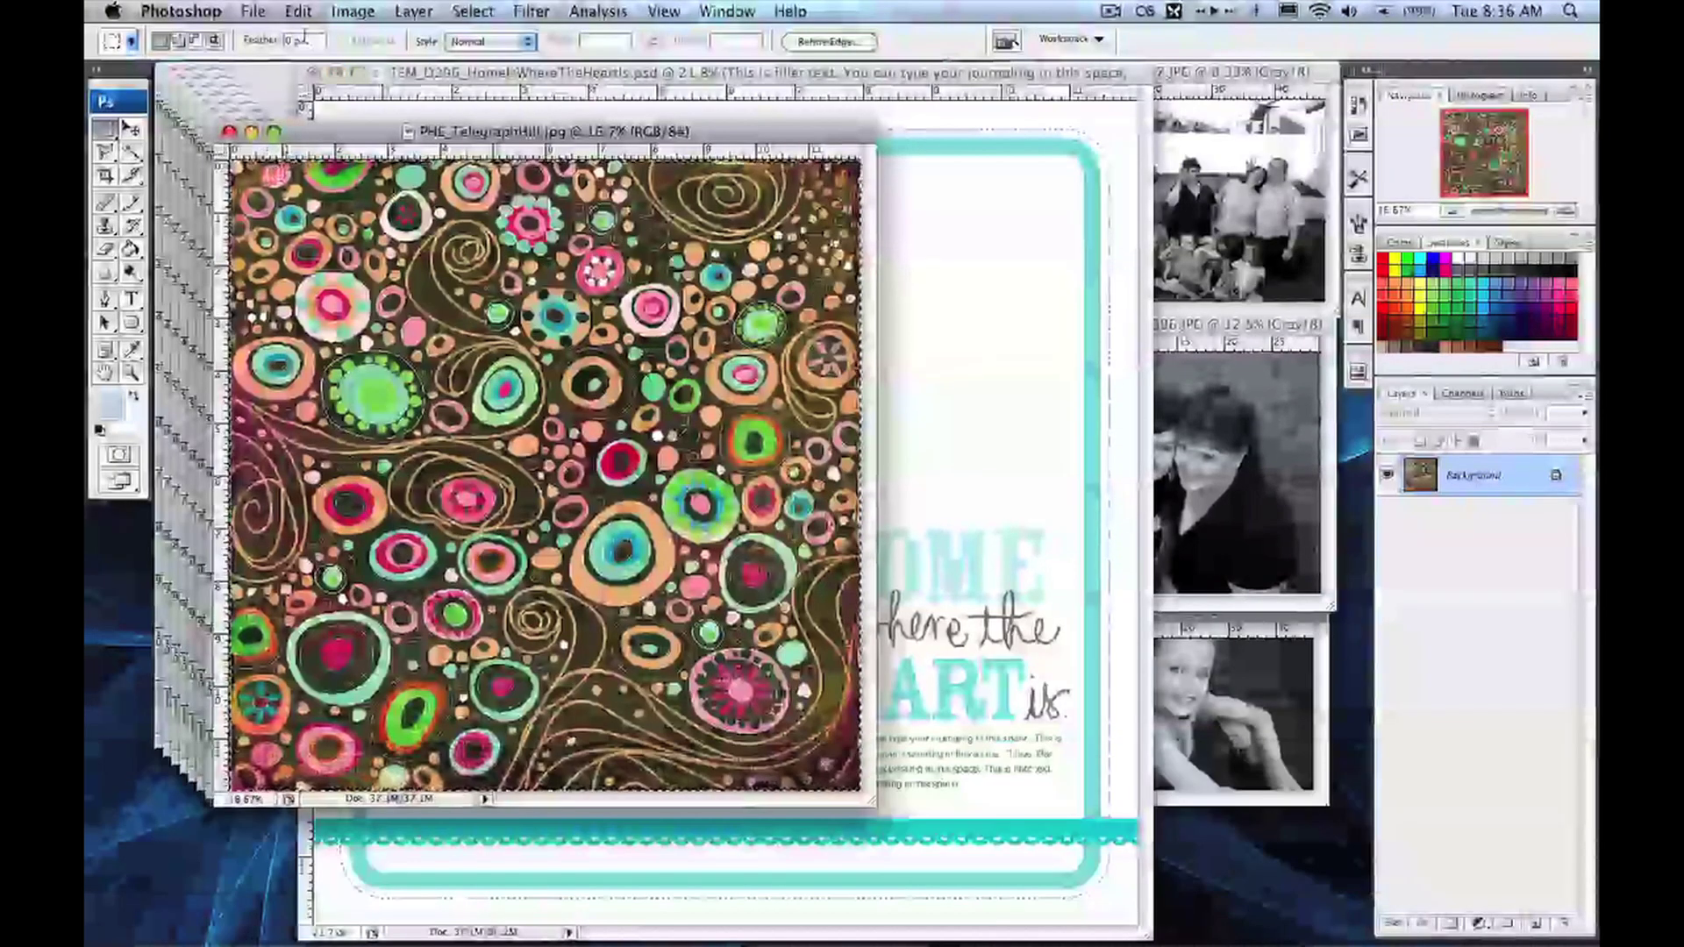
pyautogui.click(303, 11)
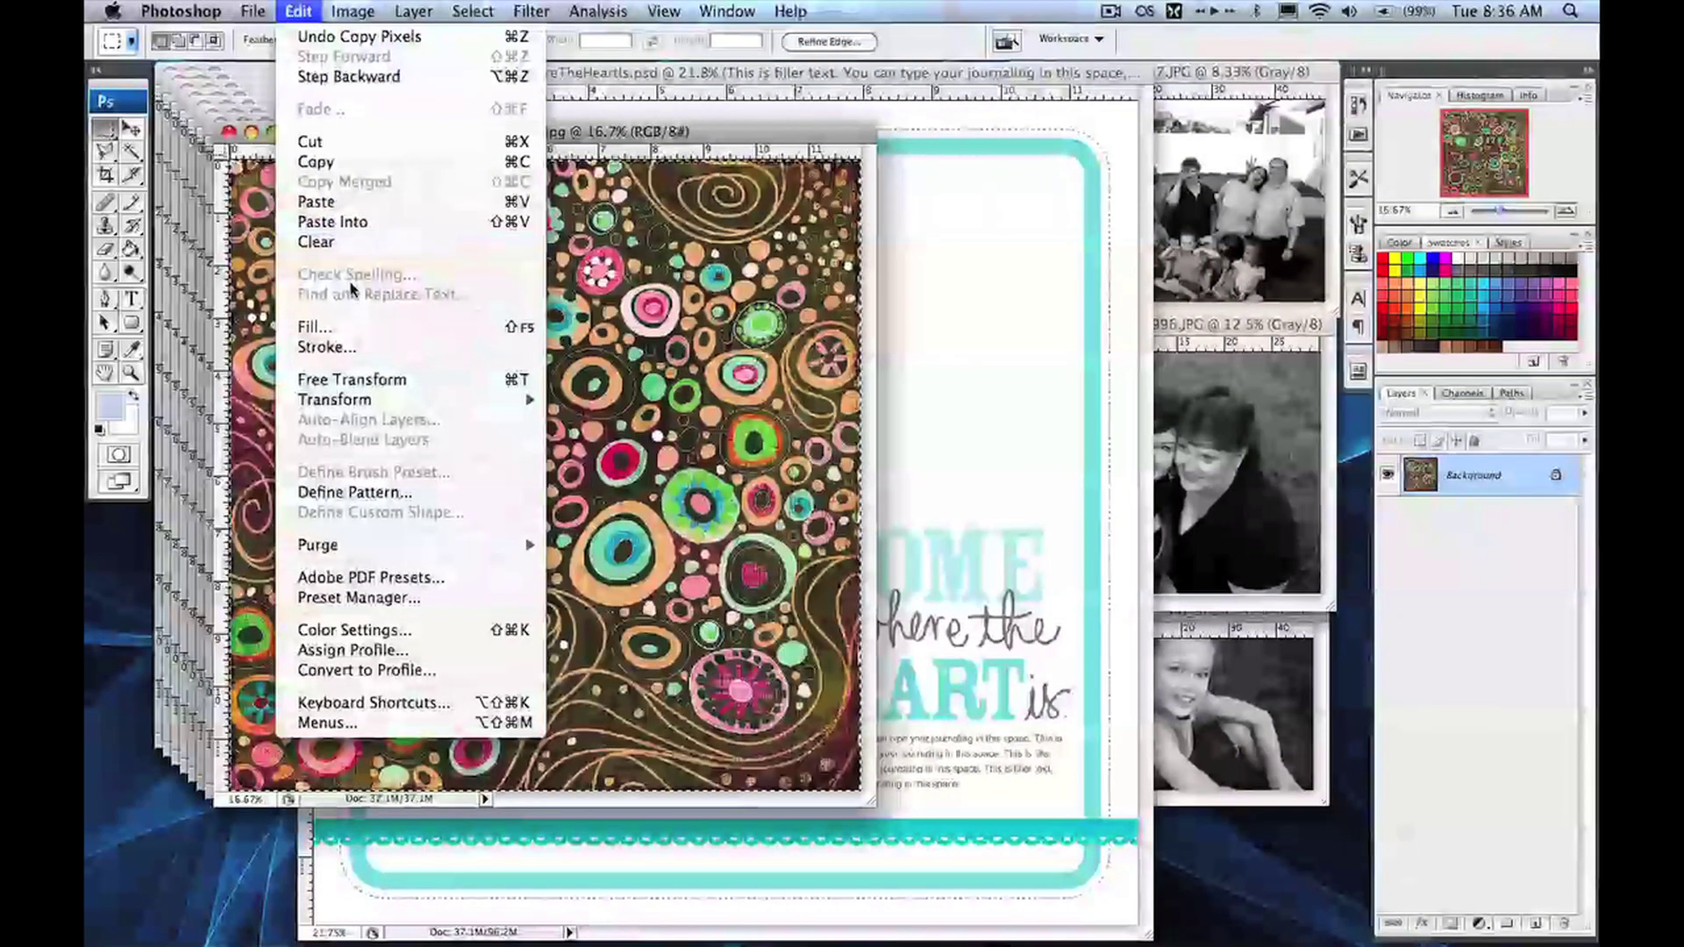
pyautogui.moveTo(474, 12)
pyautogui.click(488, 37)
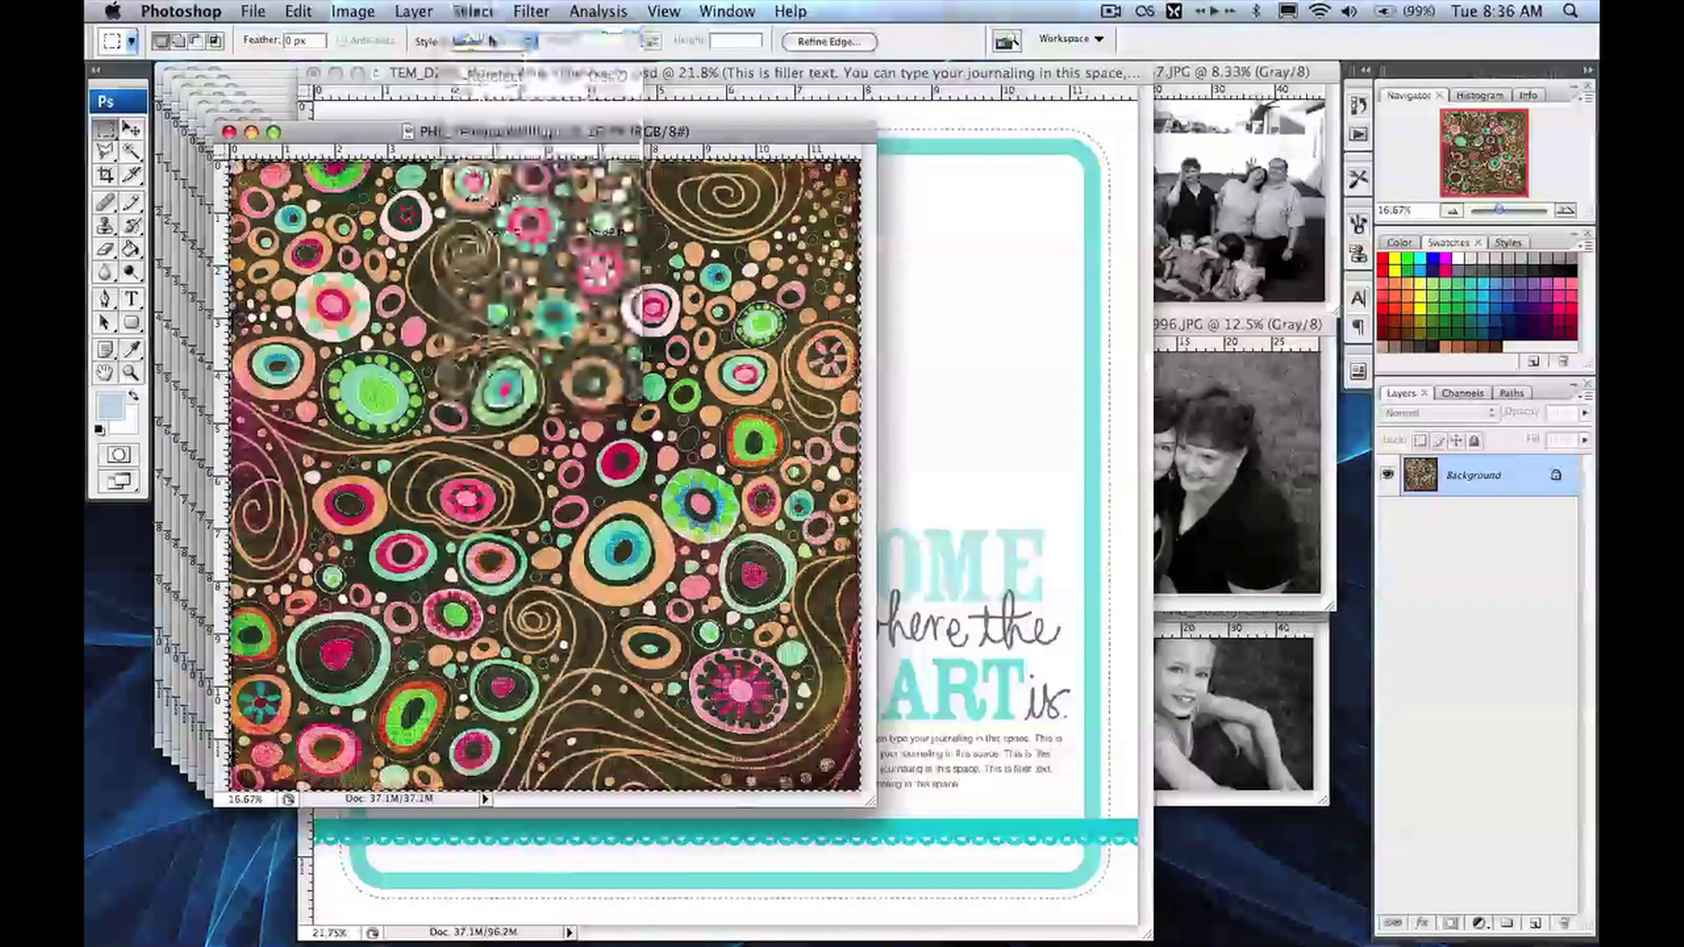
pyautogui.click(303, 12)
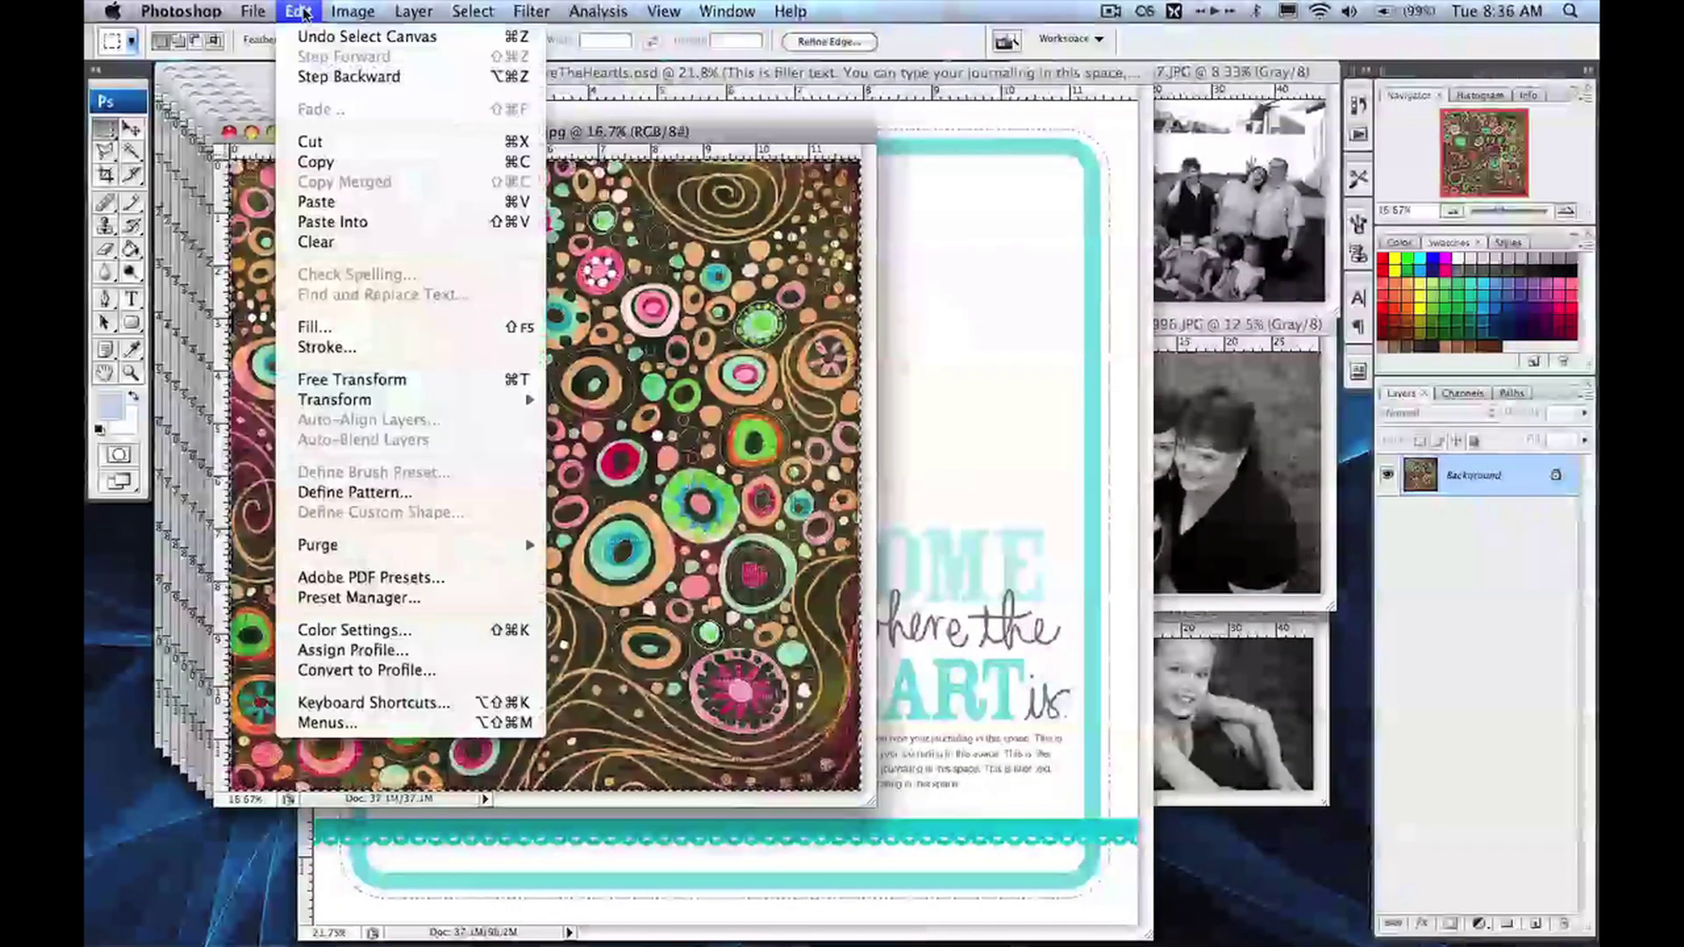
pyautogui.click(316, 163)
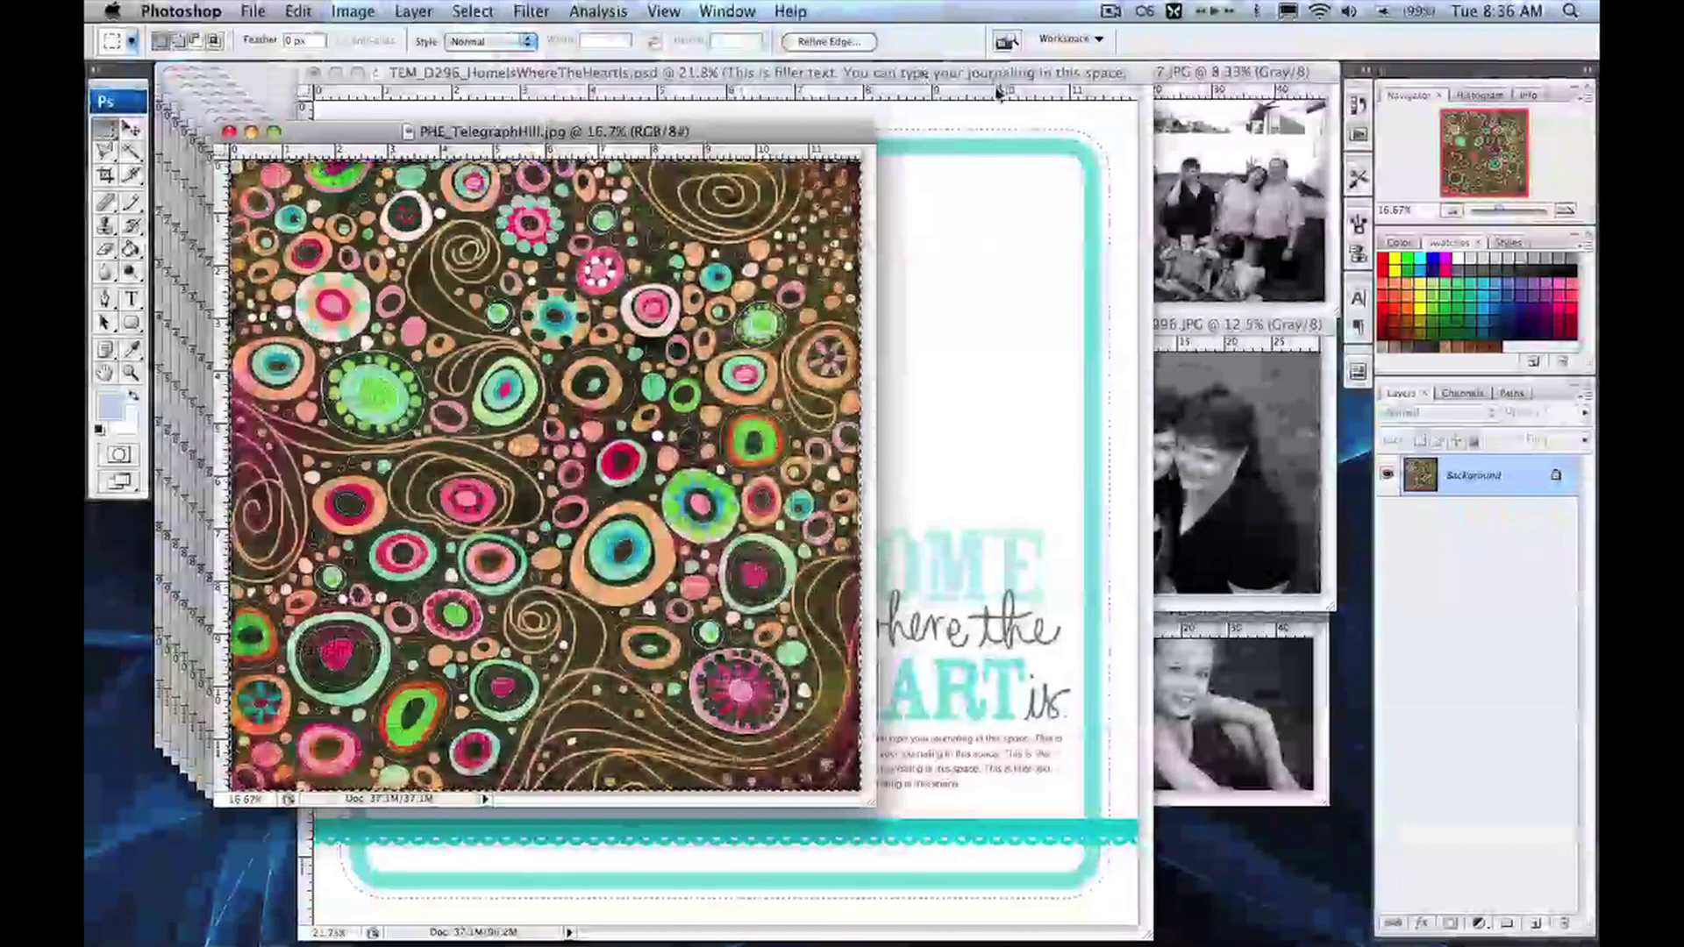
pyautogui.click(923, 75)
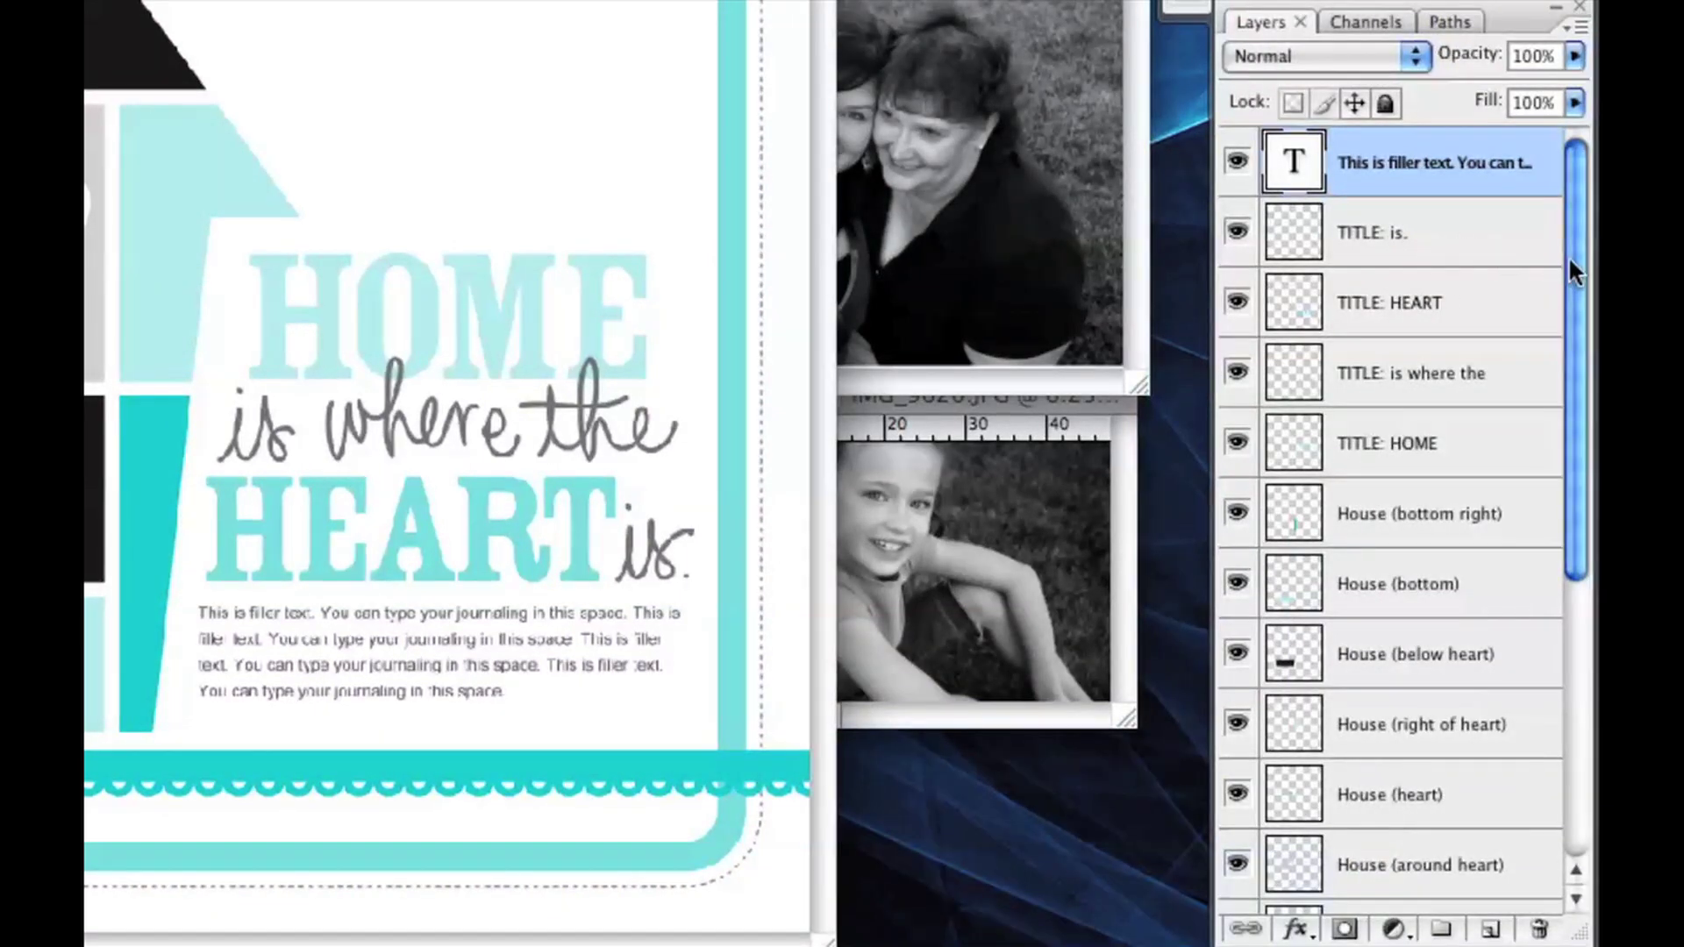
# - Select the House (bottom) layer, toggling its visibility to confirm it is the light cyan bottom block
pyautogui.moveTo(1572, 256); pyautogui.dragTo(1587, 377)
pyautogui.scroll(1, 1452, 330)
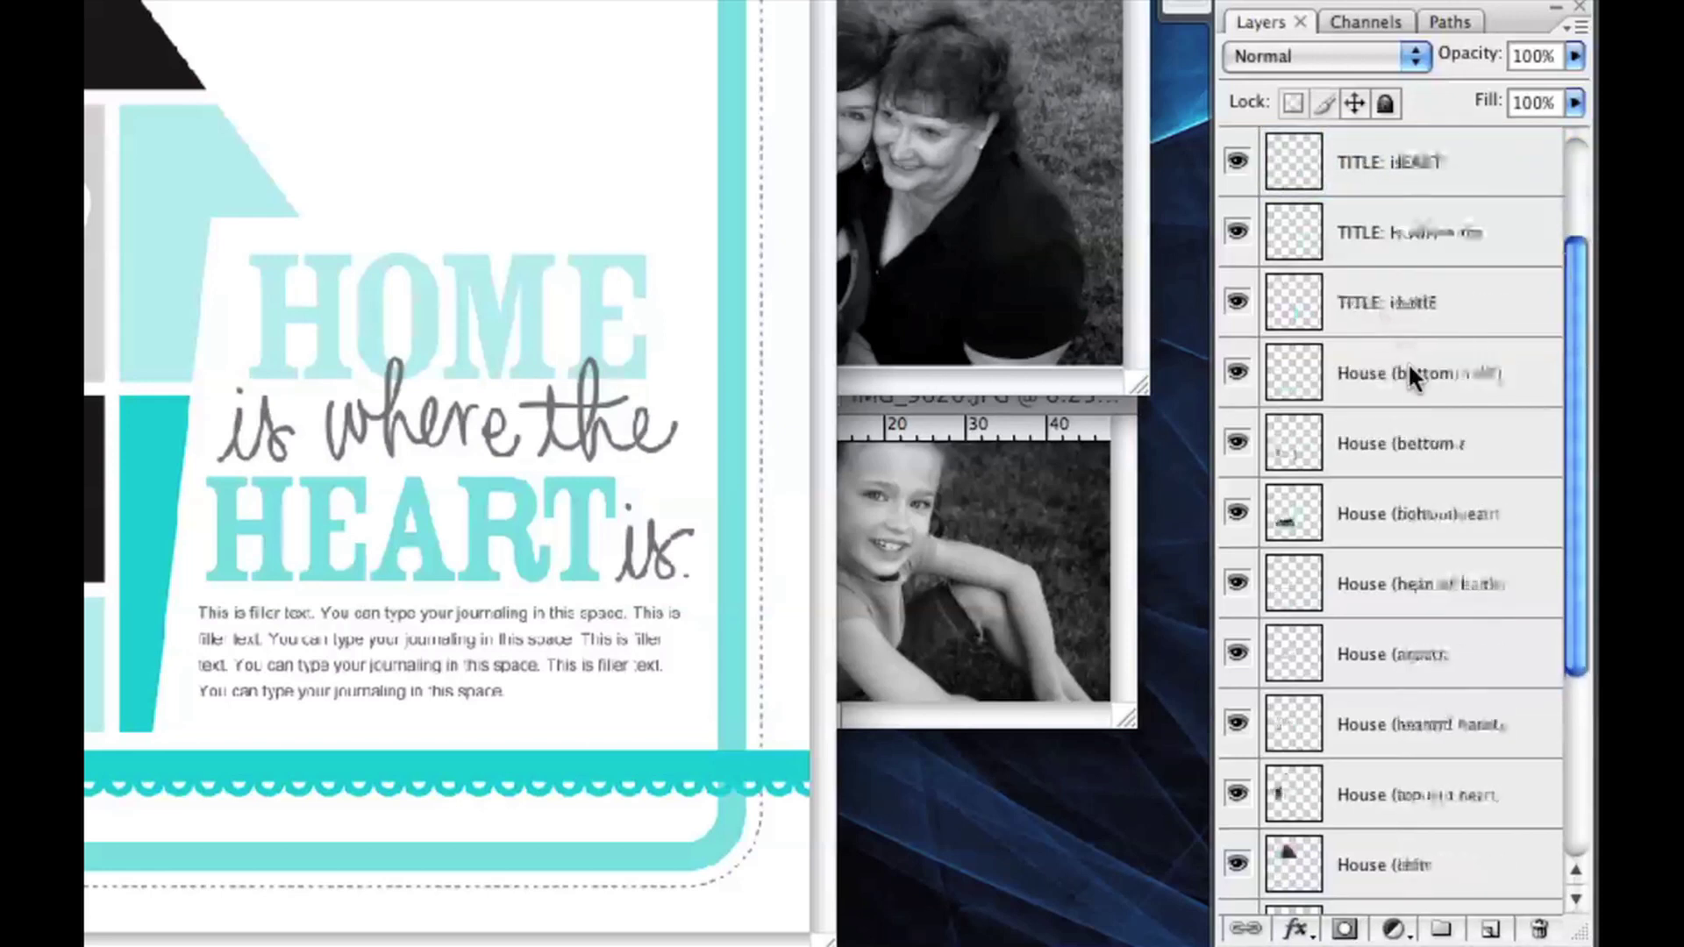
pyautogui.click(1375, 443)
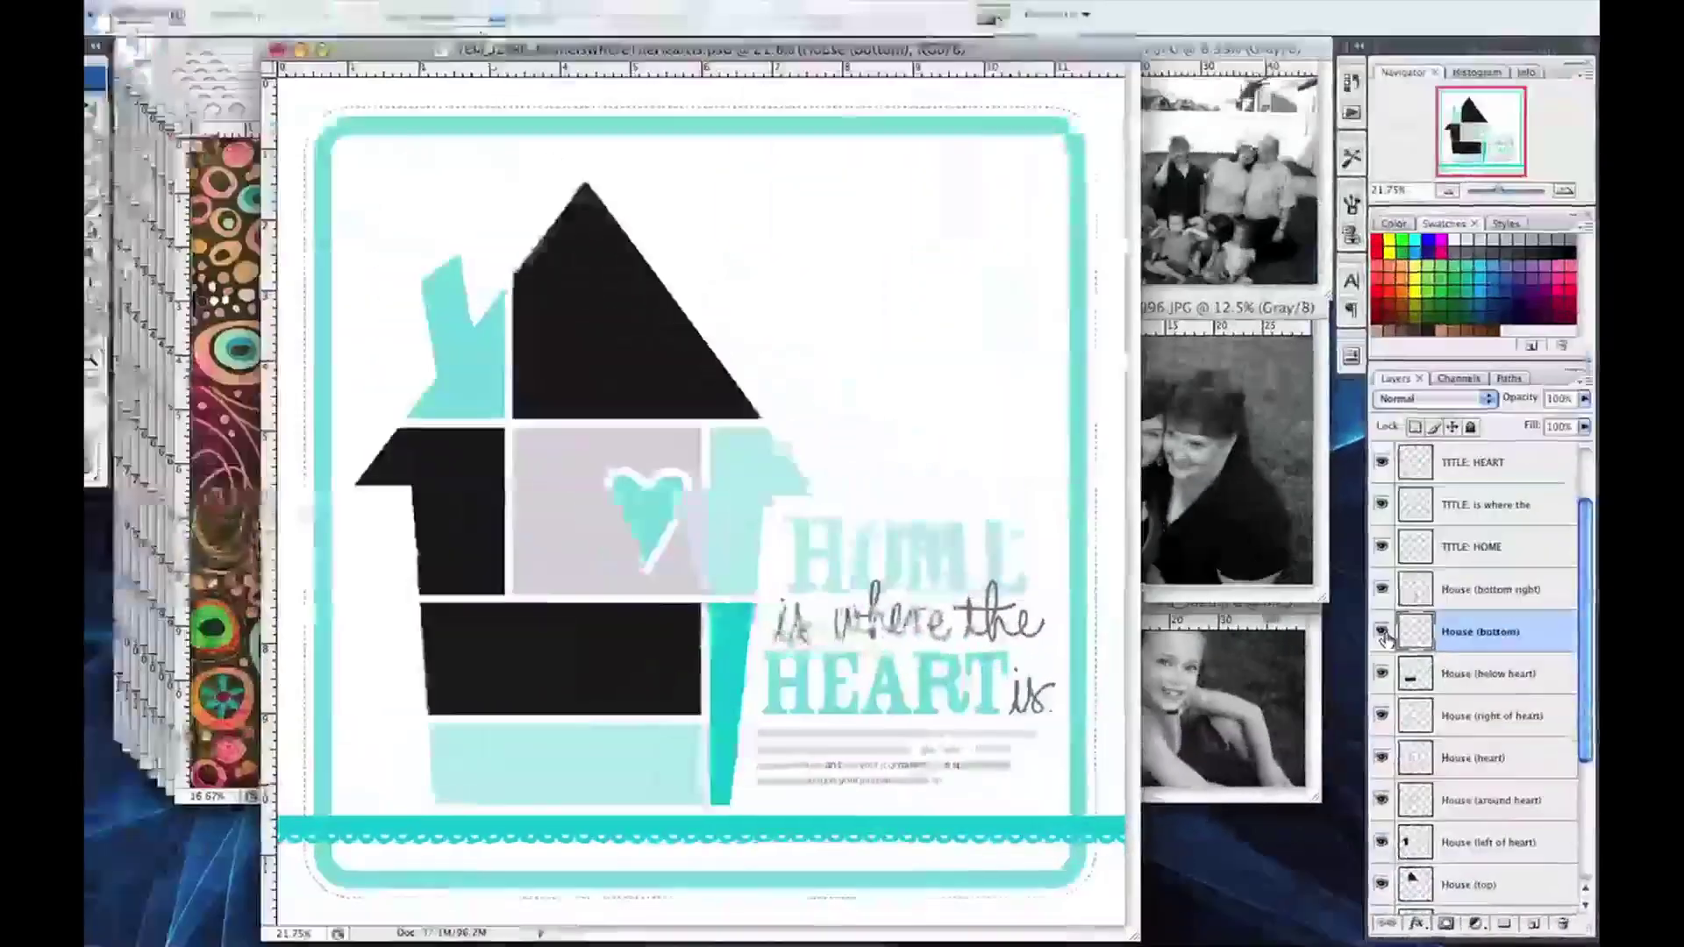
pyautogui.click(1237, 444)
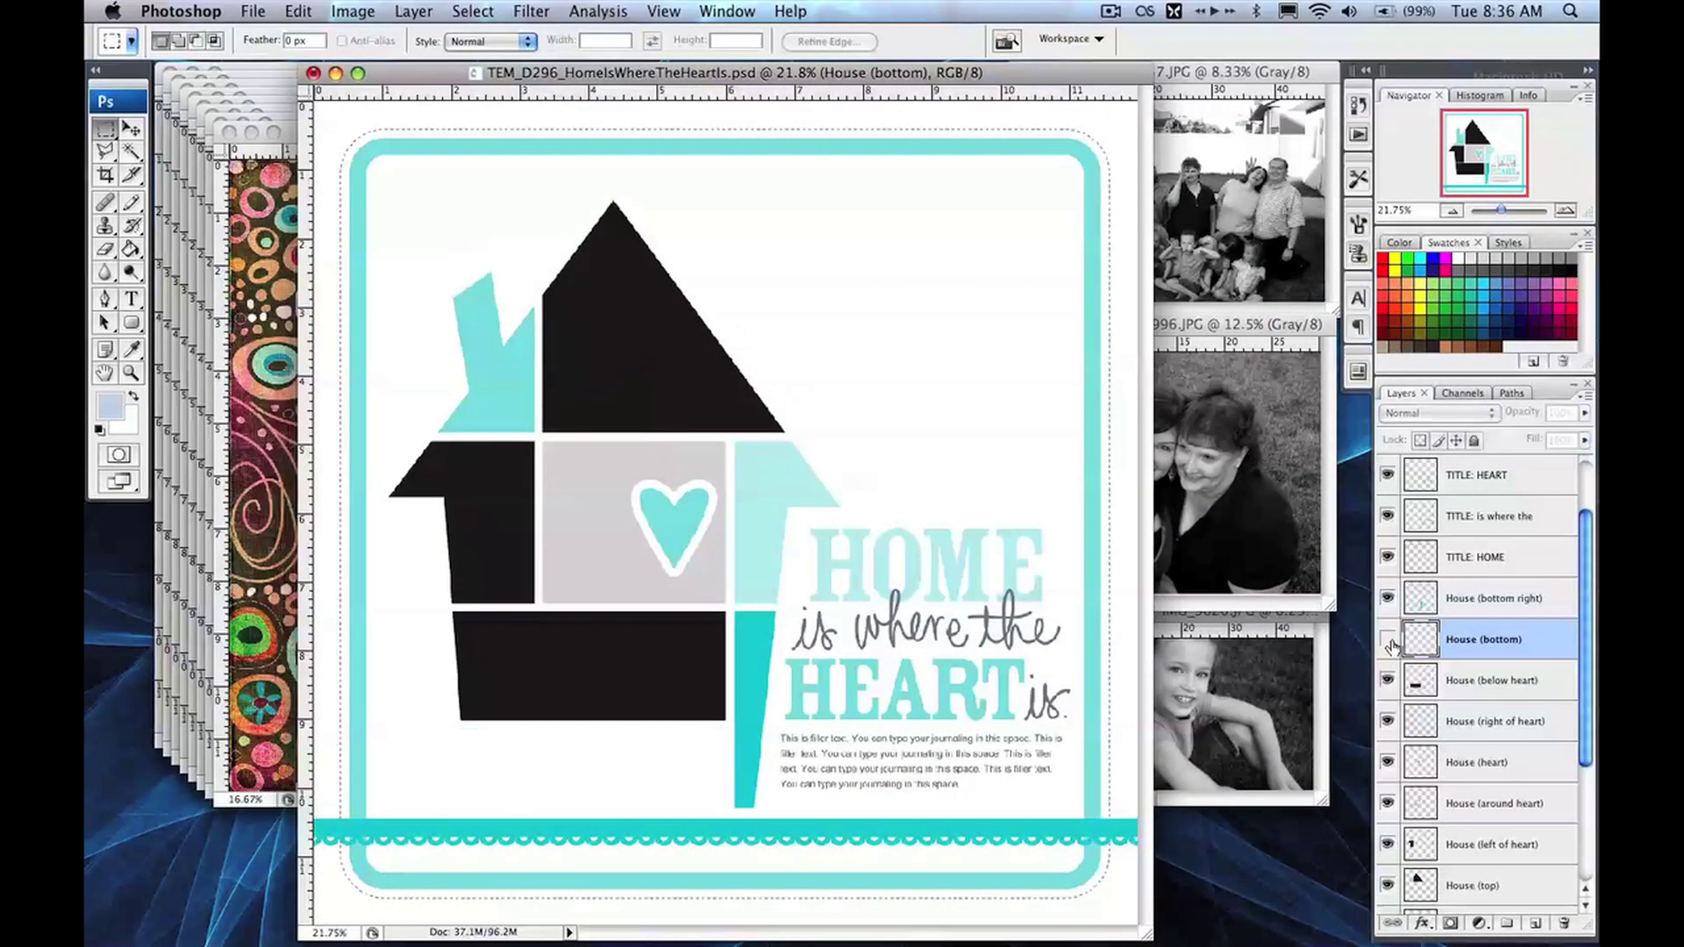
pyautogui.click(1388, 642)
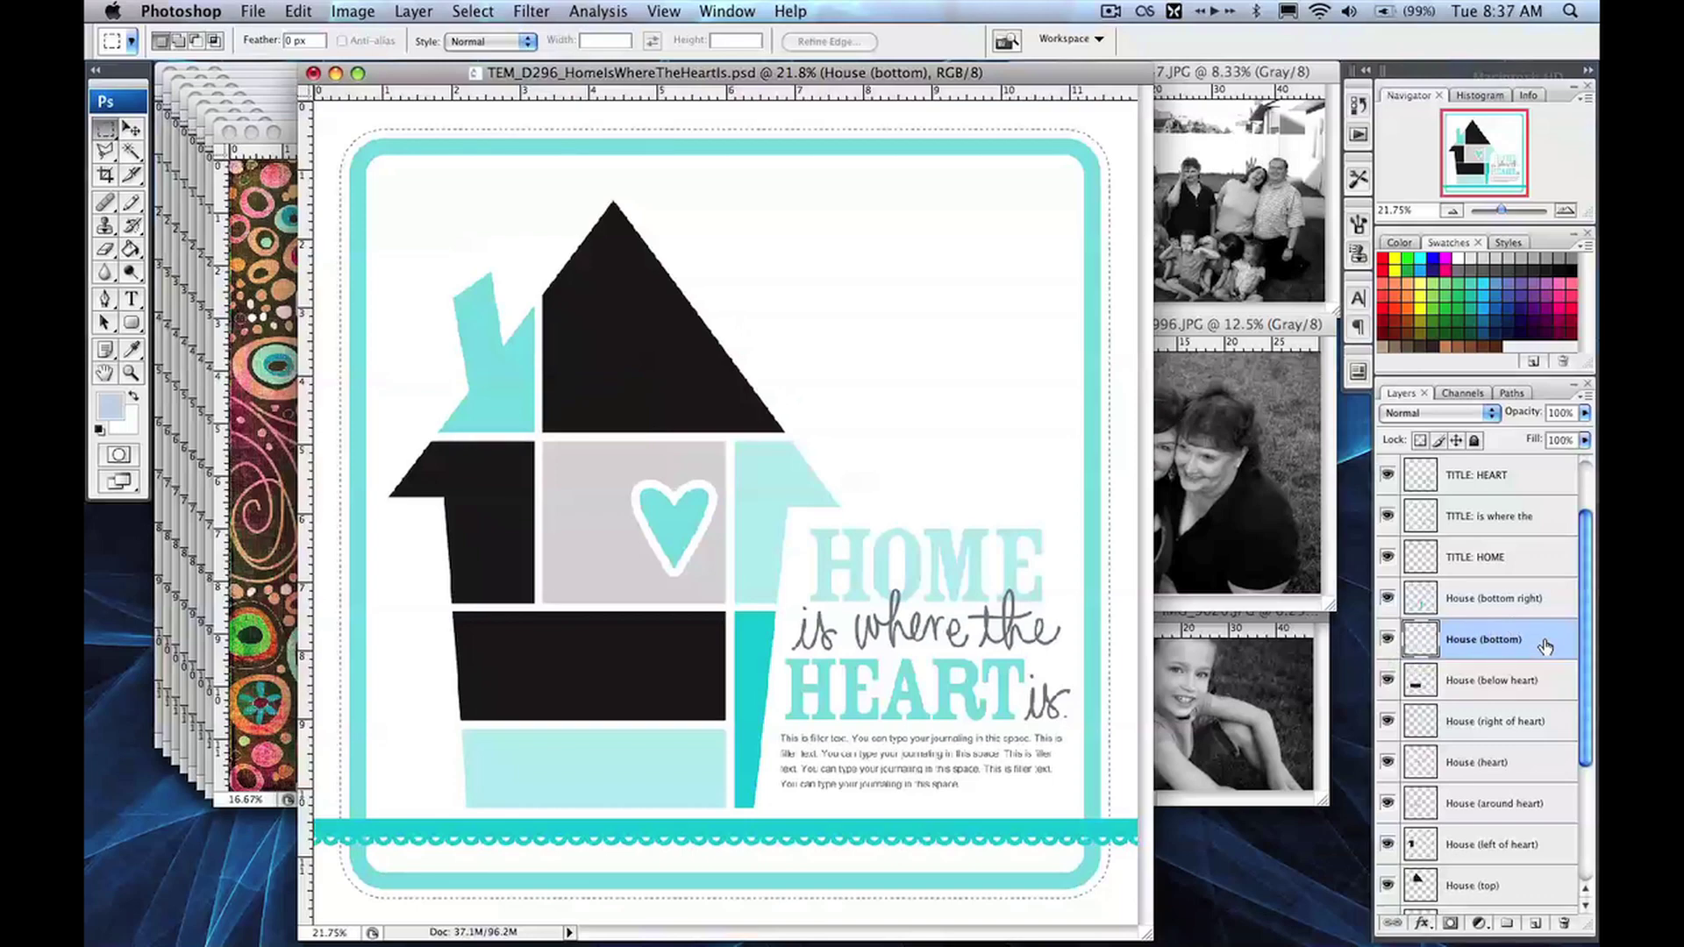
pyautogui.press('super')
# - Paste the paper as Layer 1 and clip it to the House (bottom) layer
pyautogui.press('super+v')
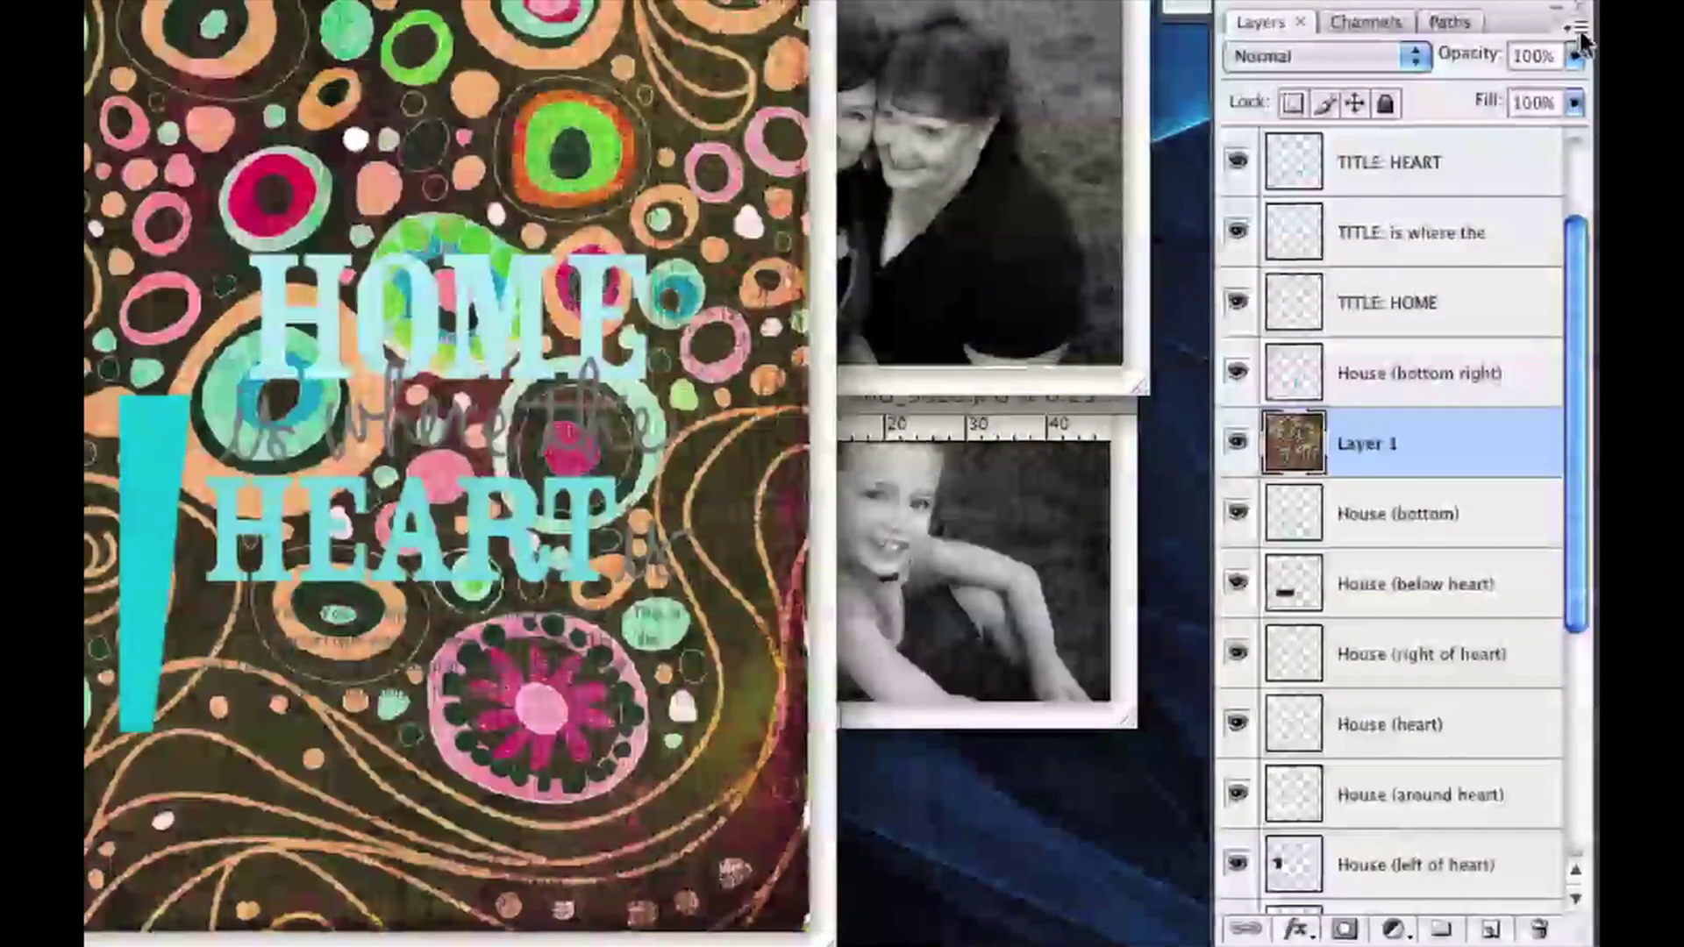
pyautogui.click(1579, 29)
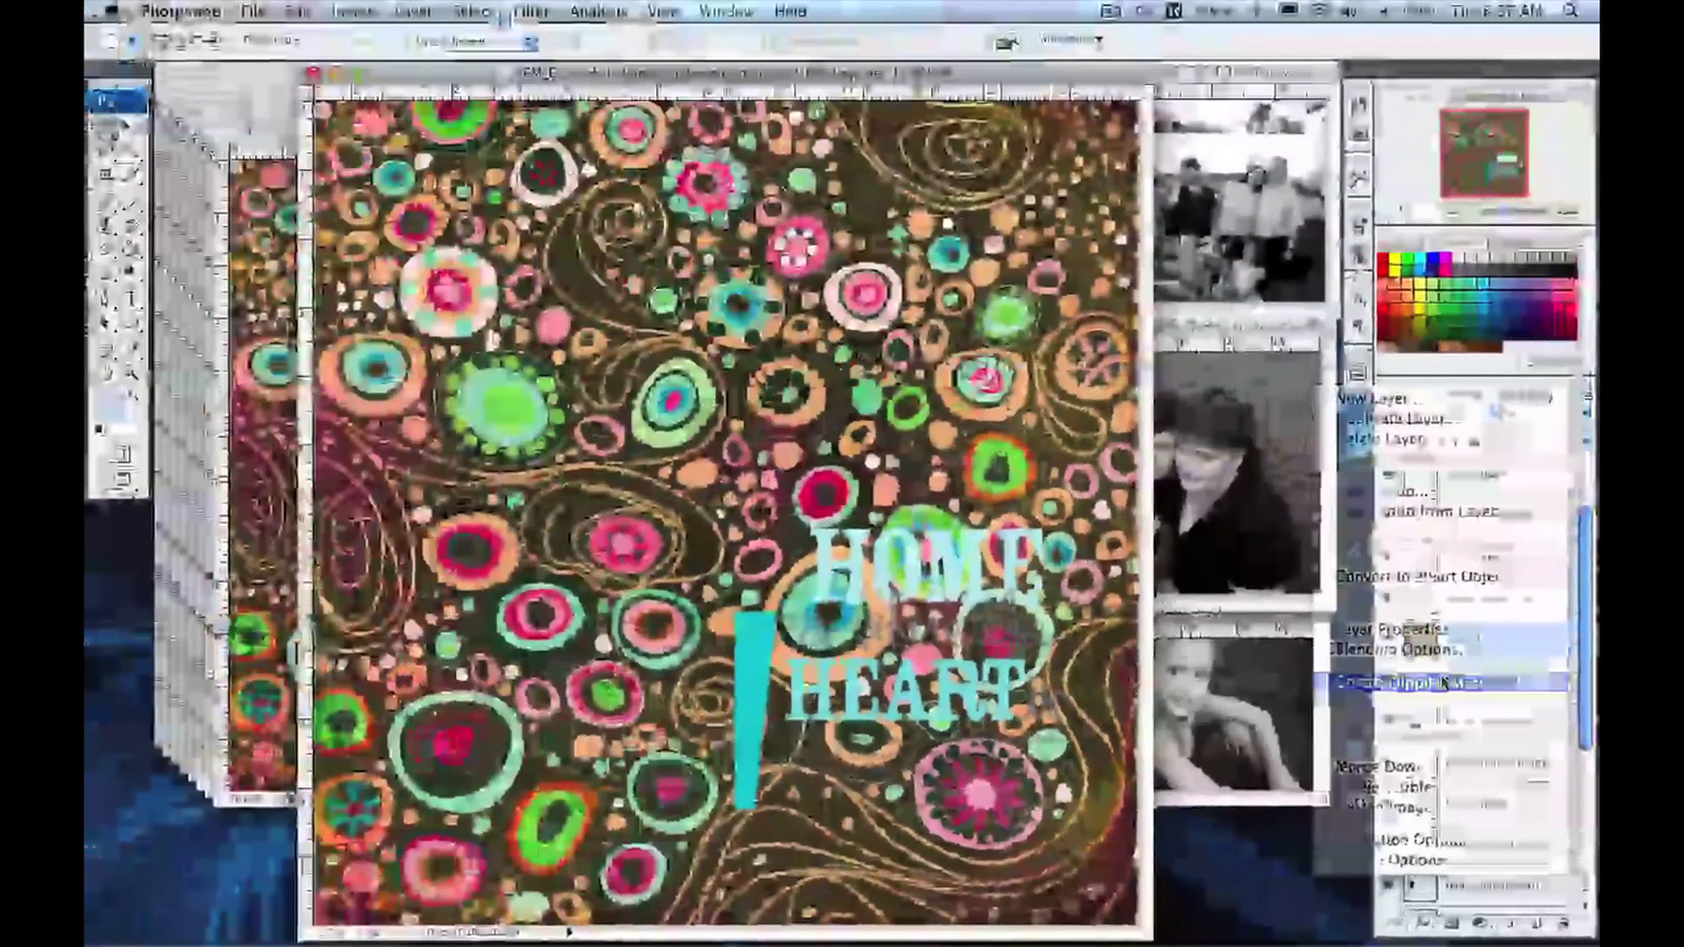
pyautogui.click(1443, 683)
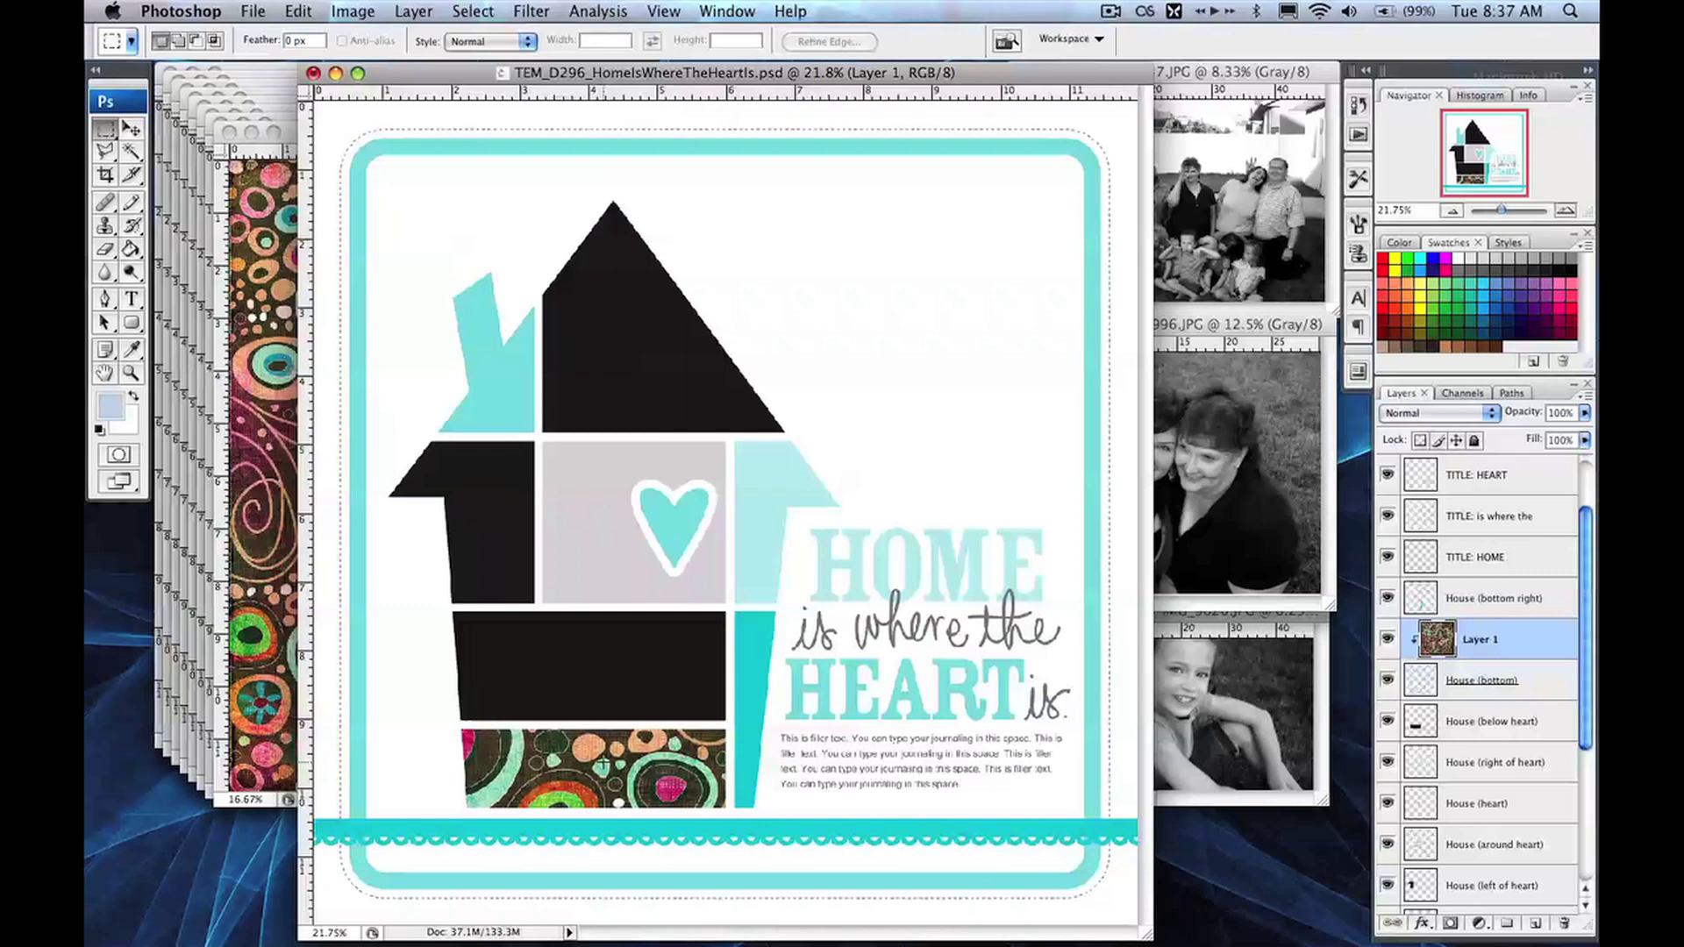
# - Drag the clipped paper to a new spot inside the bottom block, then bring IMG_8996.JPG forward
pyautogui.click(133, 129)
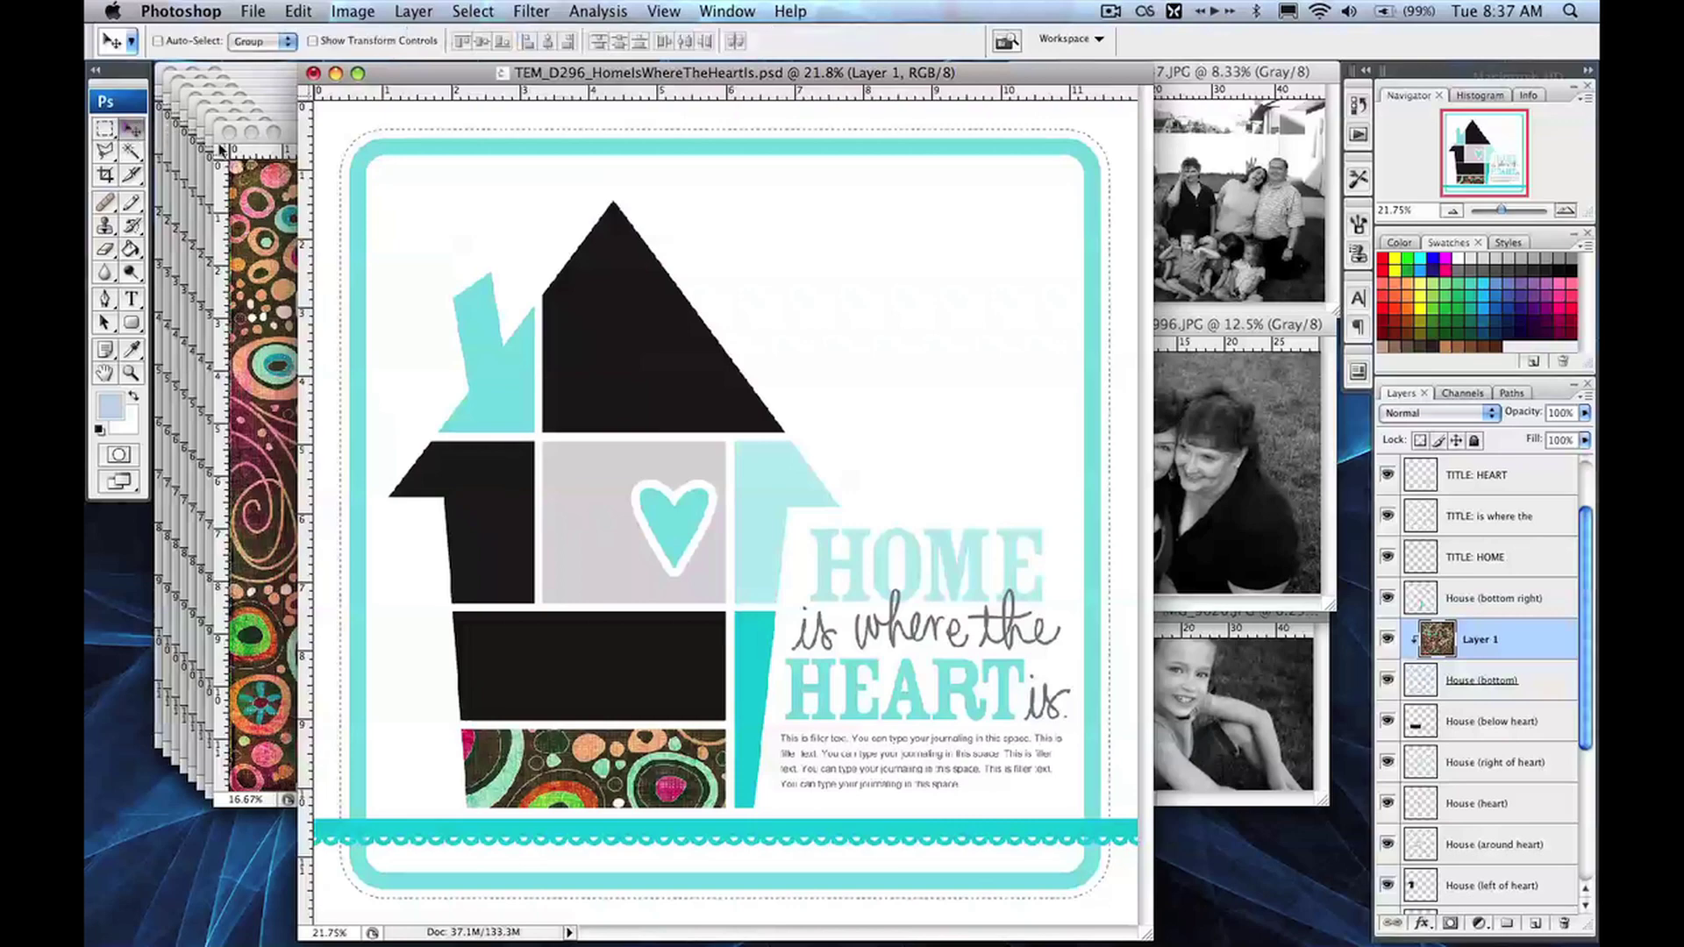
pyautogui.moveTo(658, 844); pyautogui.dragTo(602, 785)
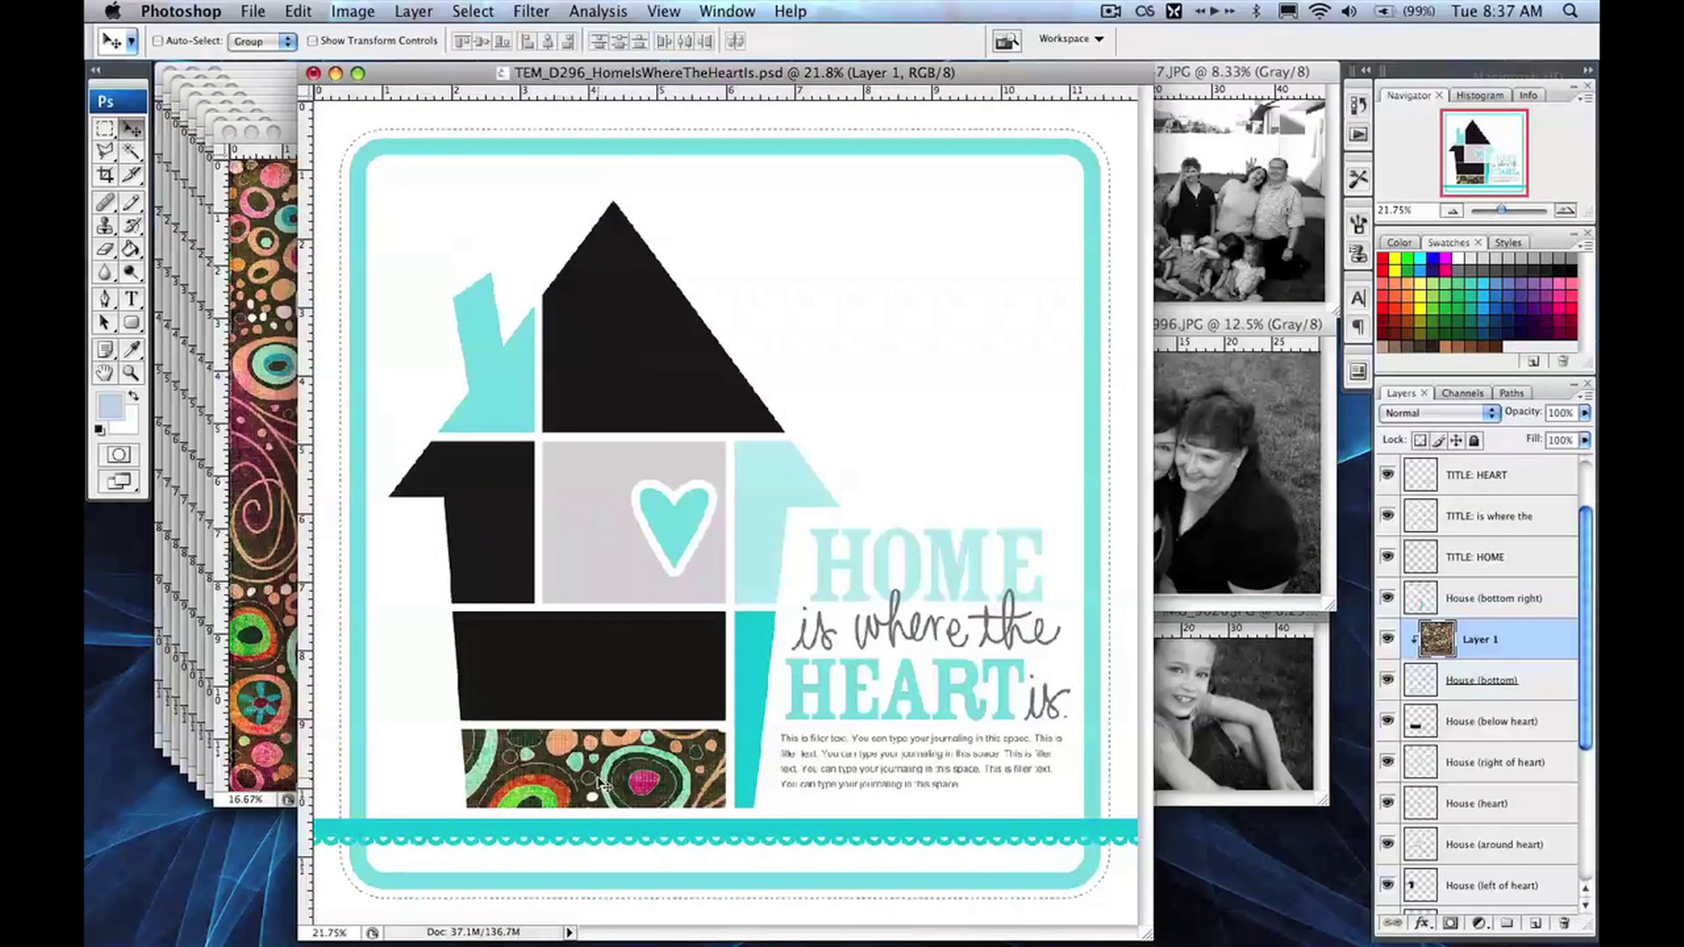
pyautogui.click(1230, 344)
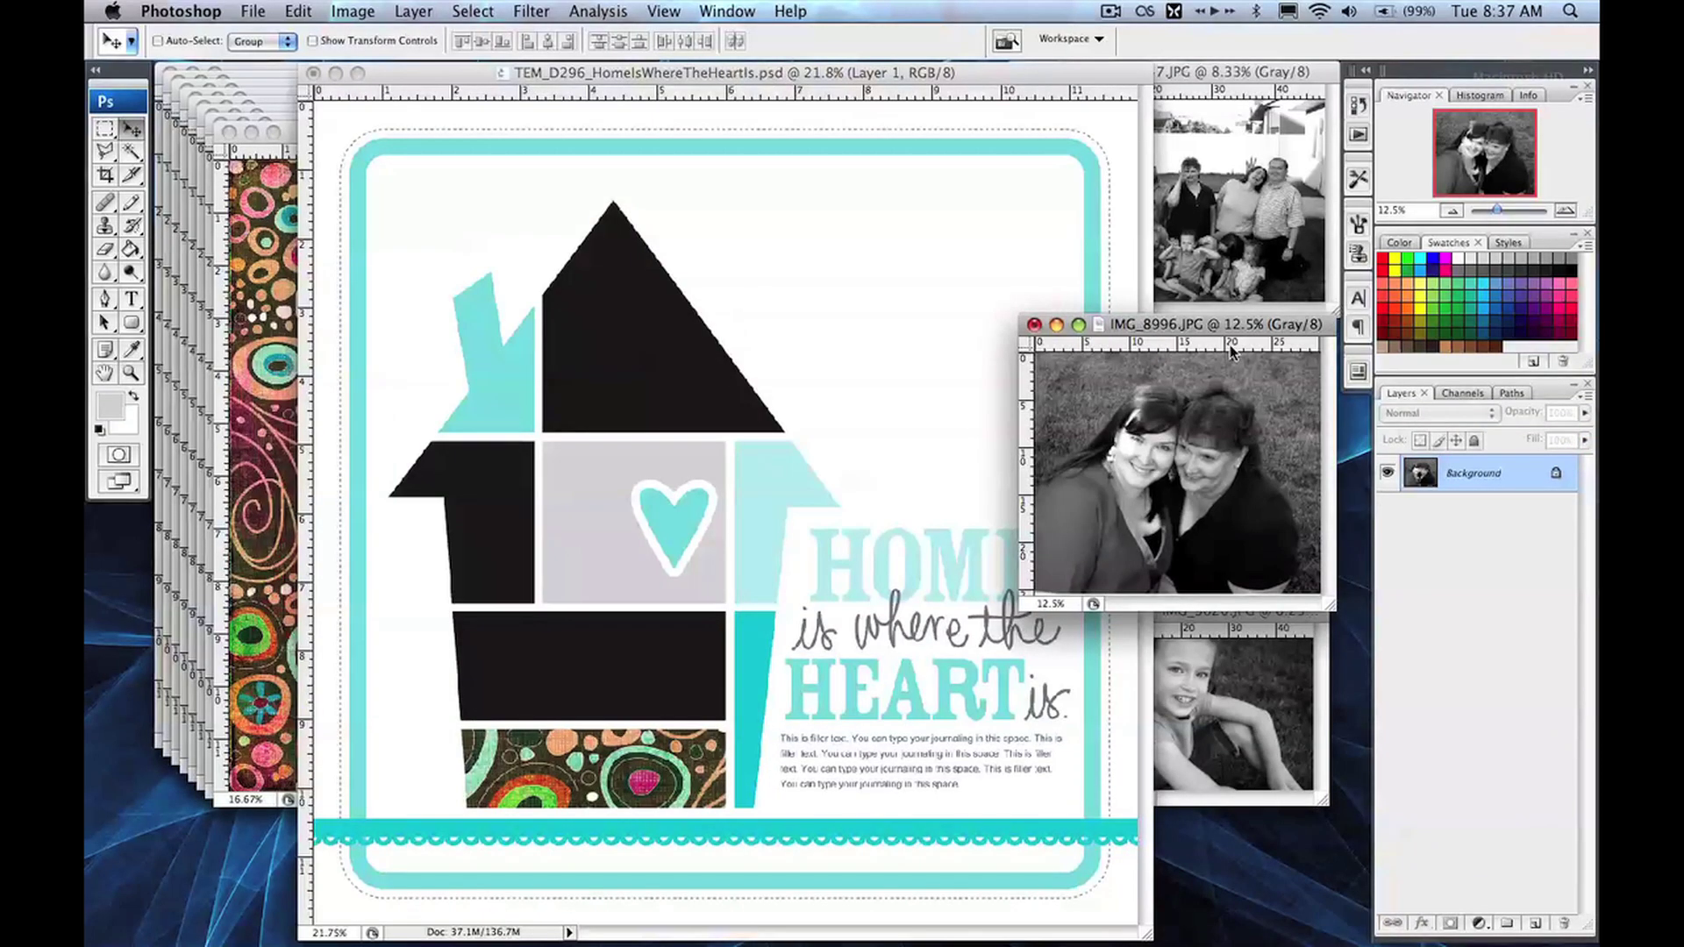
# - Copy the entire IMG_8996 photo and return to the template document
pyautogui.press('super+a')
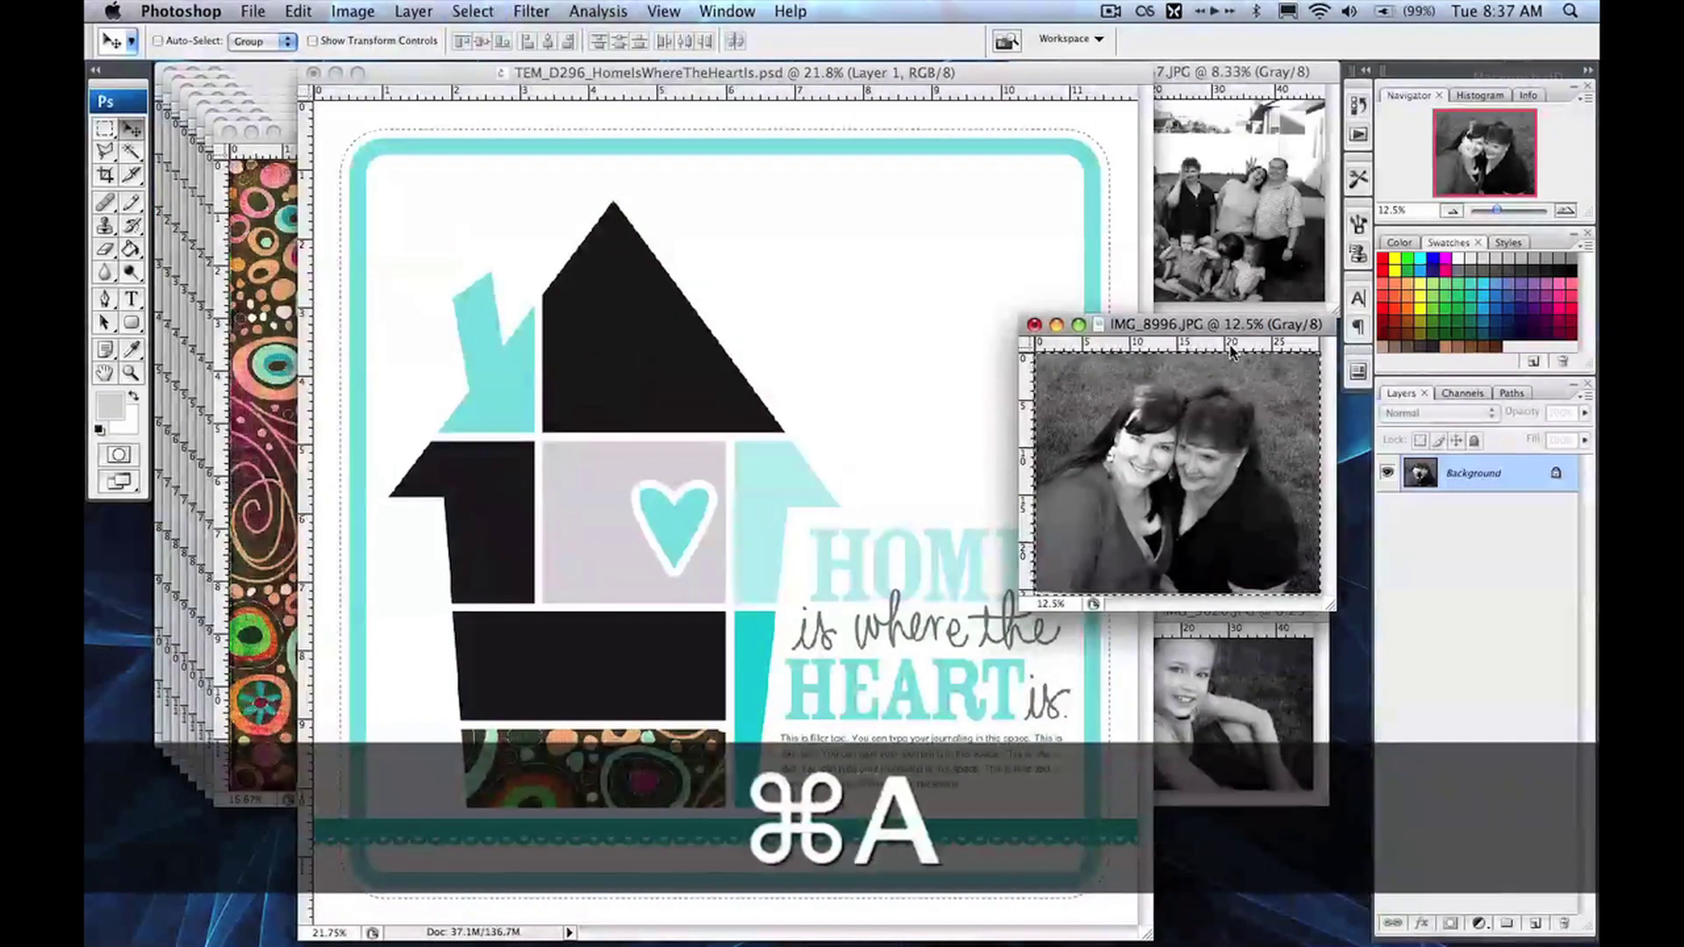
pyautogui.press('super+c')
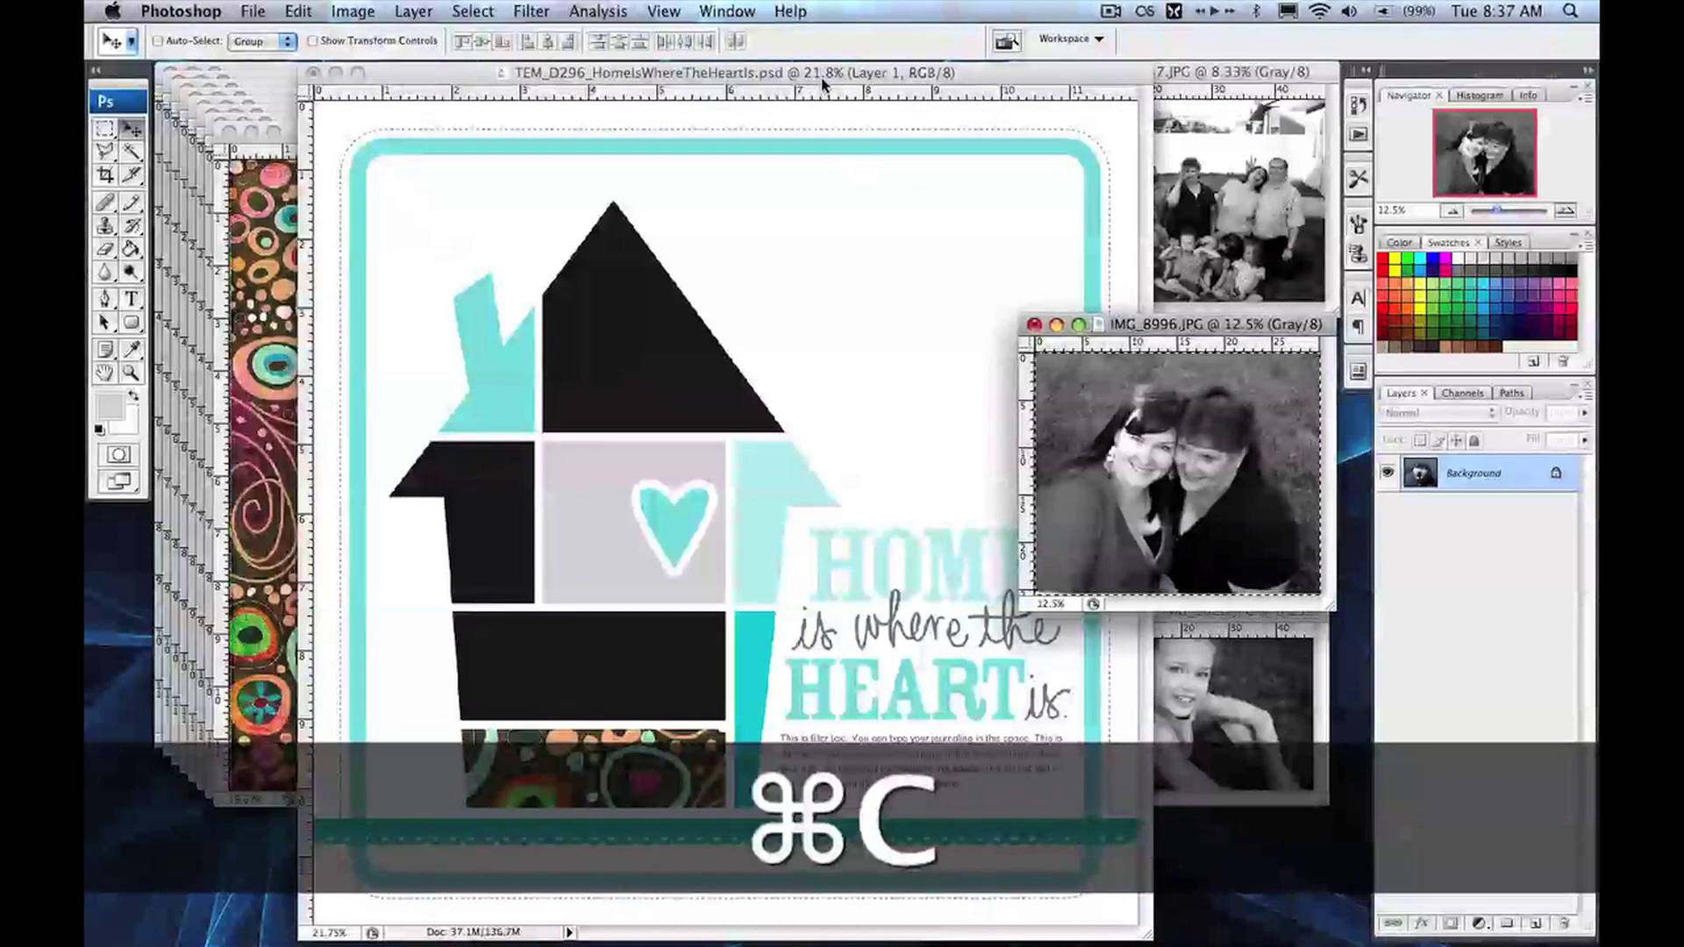
pyautogui.click(821, 78)
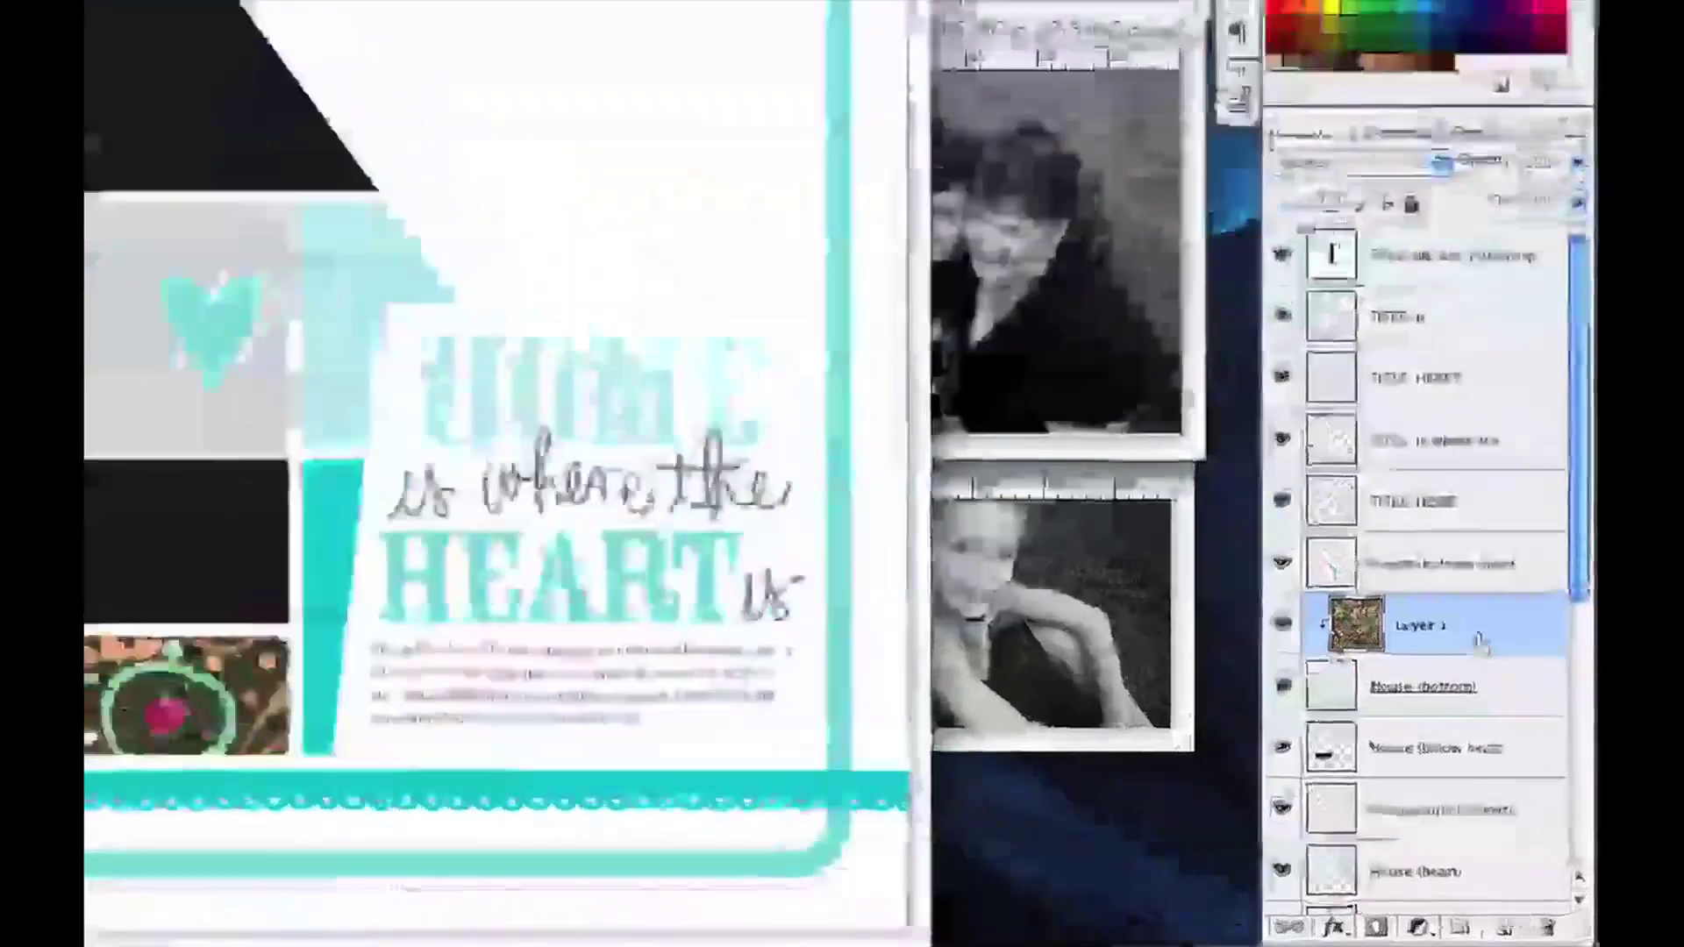
# - Select the House (top) layer, toggling its visibility to confirm it is the black roof
pyautogui.scroll(-8, 1421, 570)
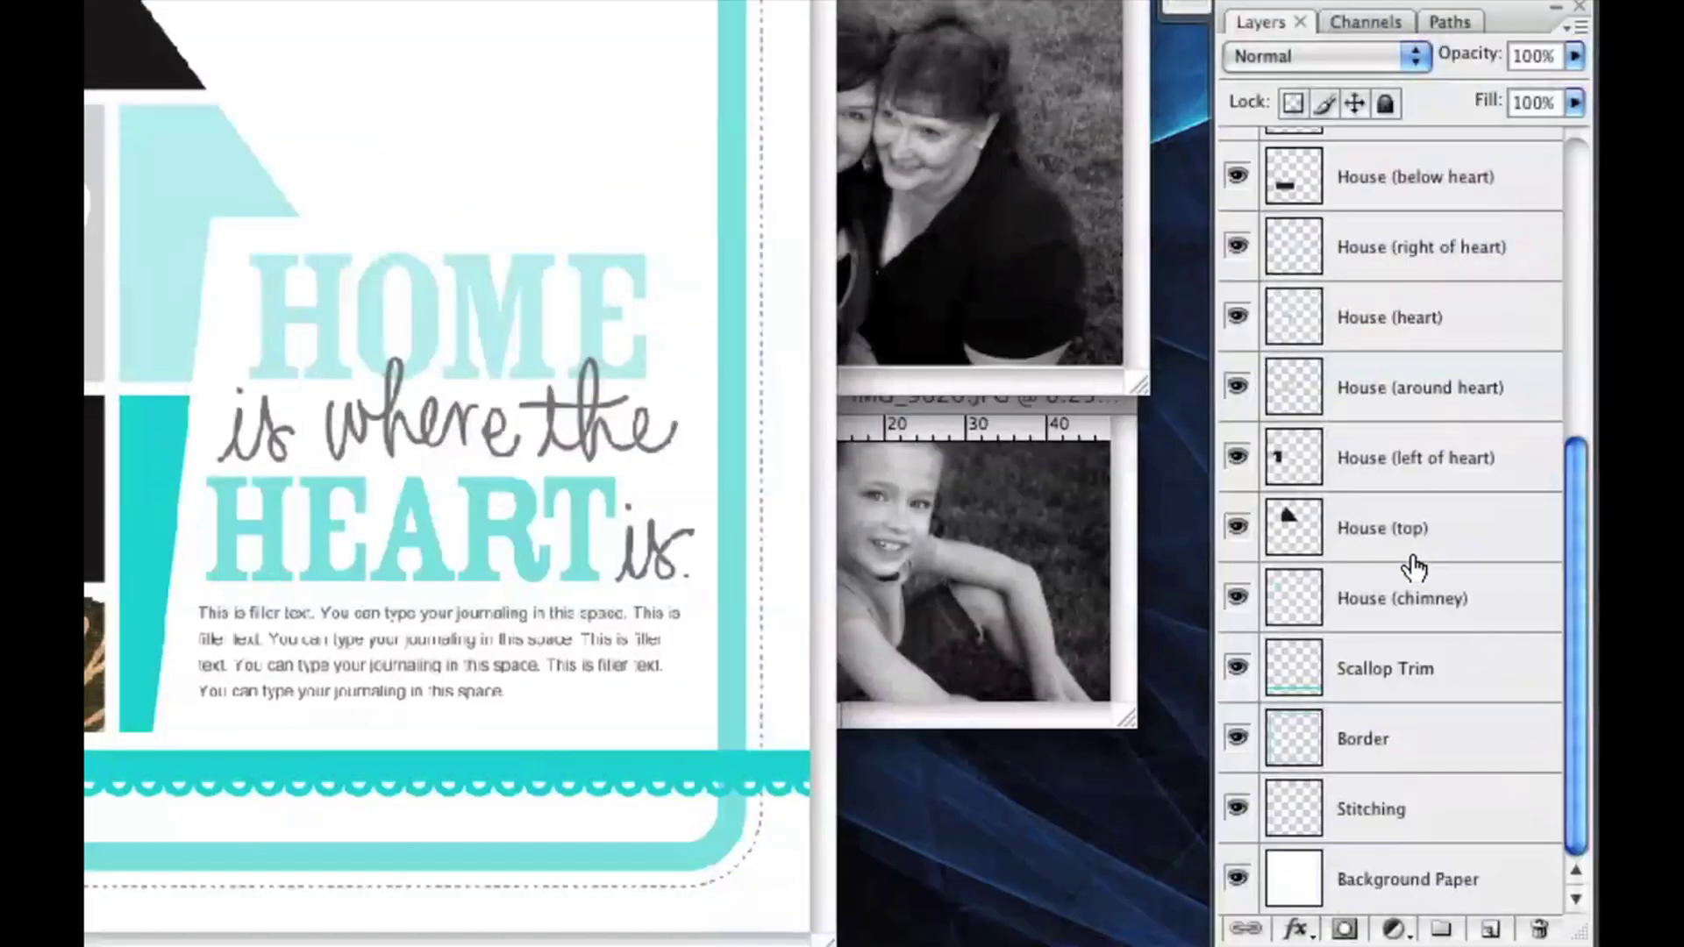
pyautogui.click(1395, 554)
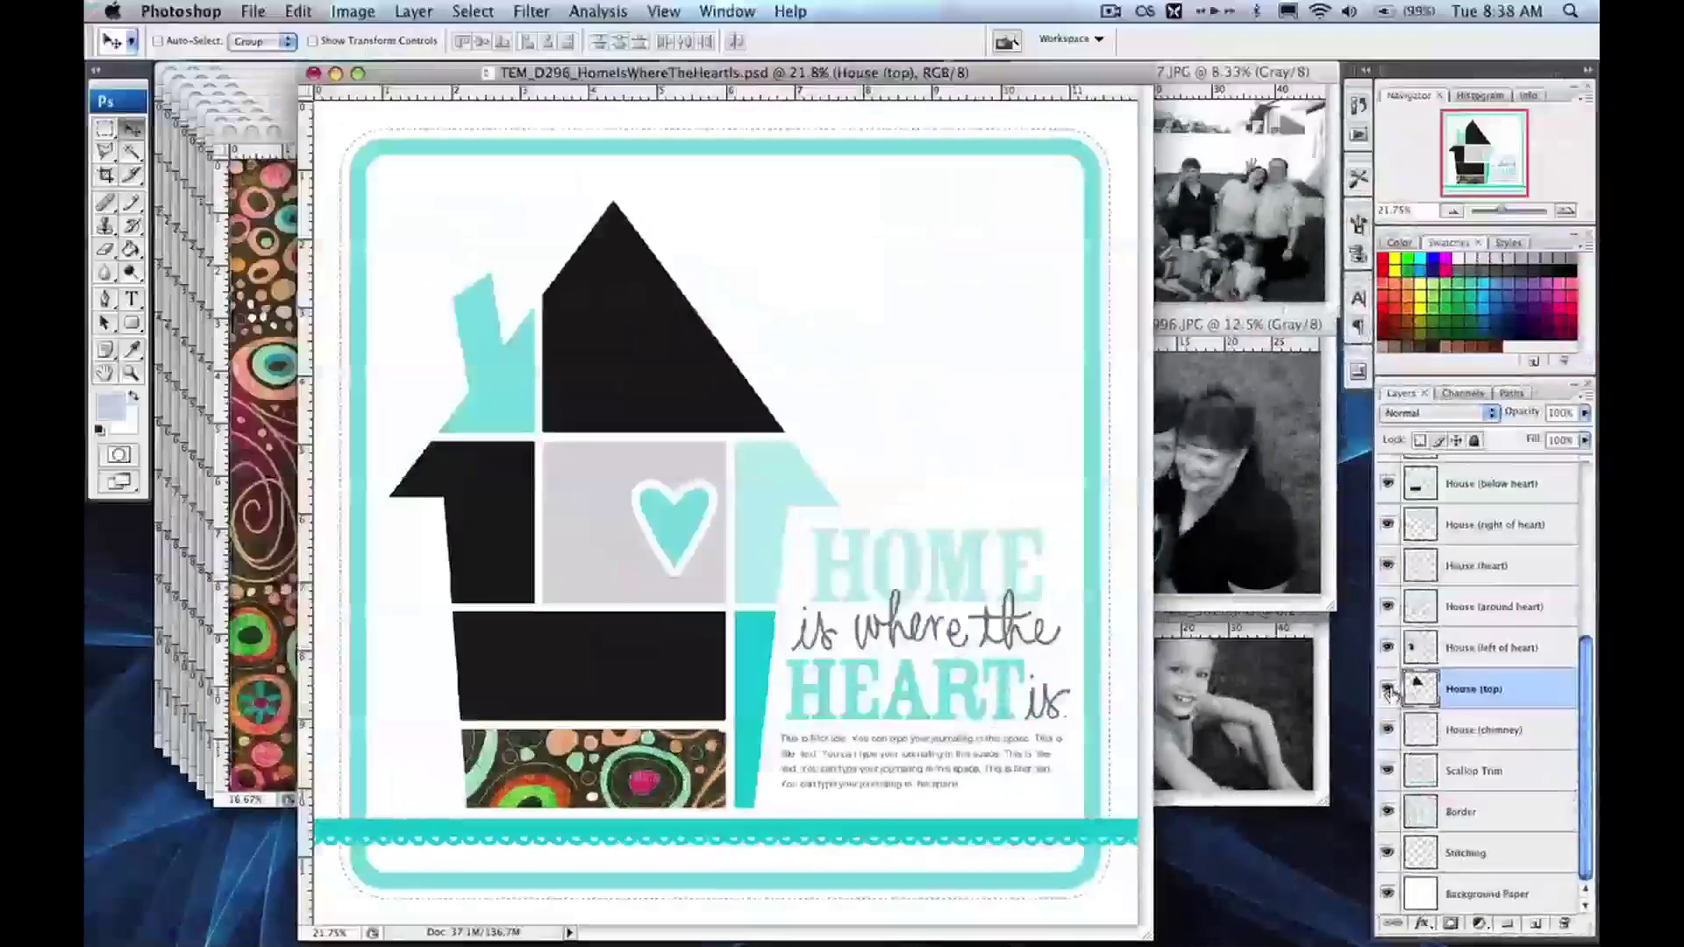
pyautogui.click(1237, 527)
pyautogui.click(1389, 691)
pyautogui.click(1388, 691)
pyautogui.click(1389, 691)
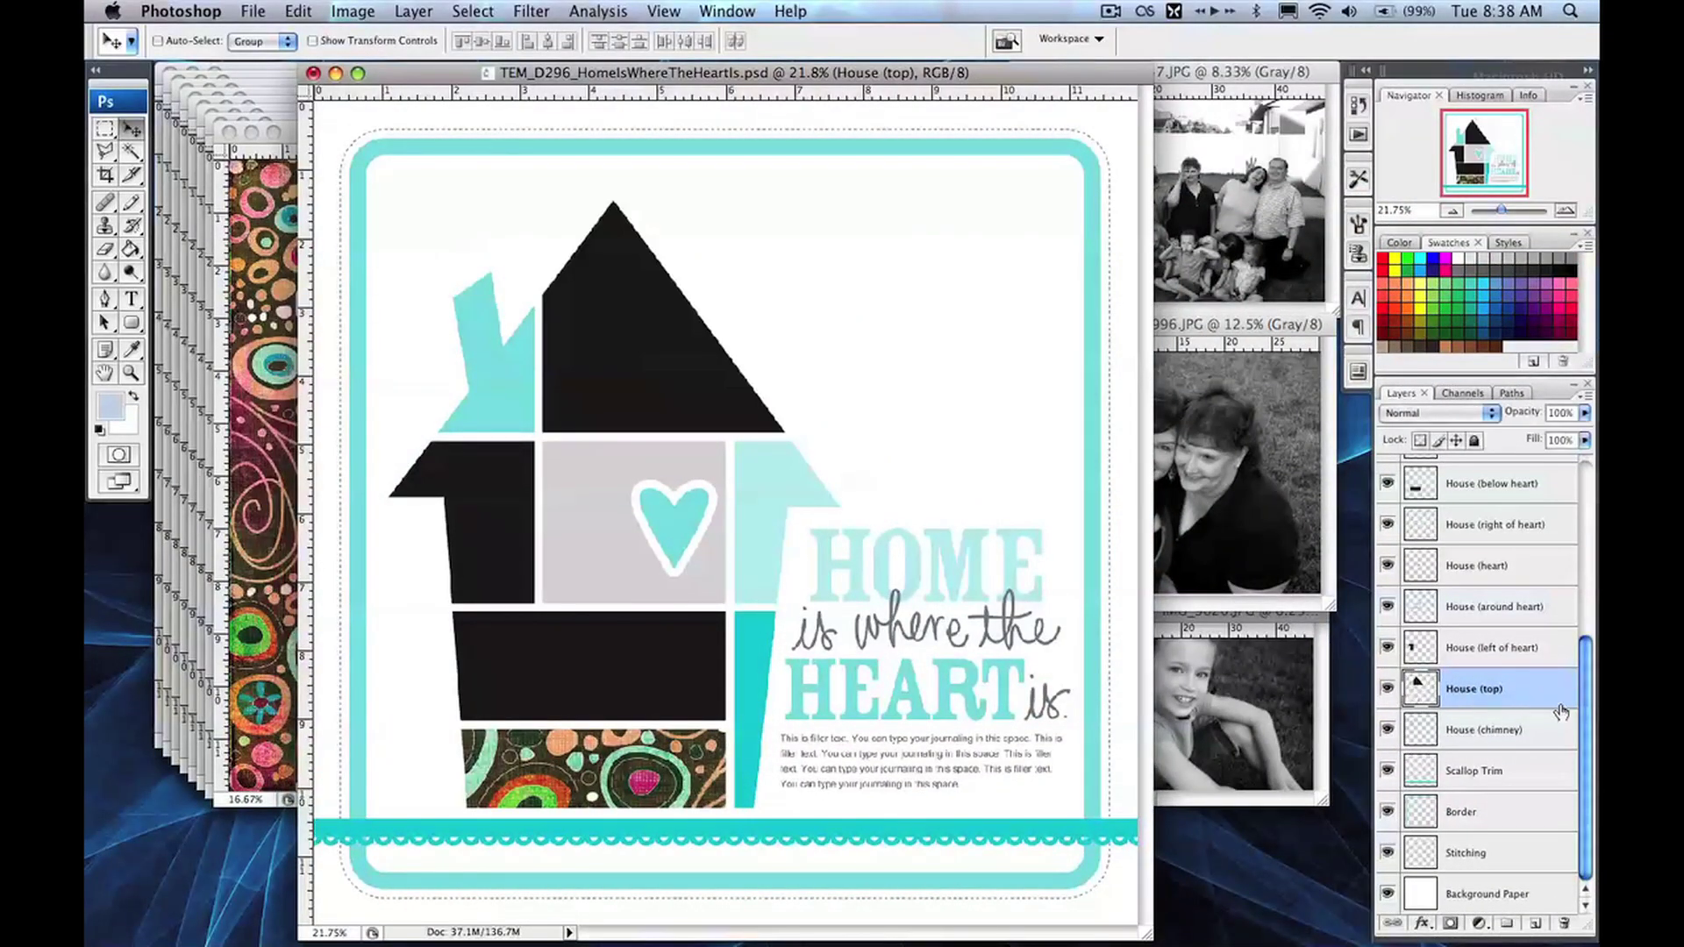
# - Paste the photo as Layer 2 and move it up-left over the roof area
pyautogui.press('super+v')
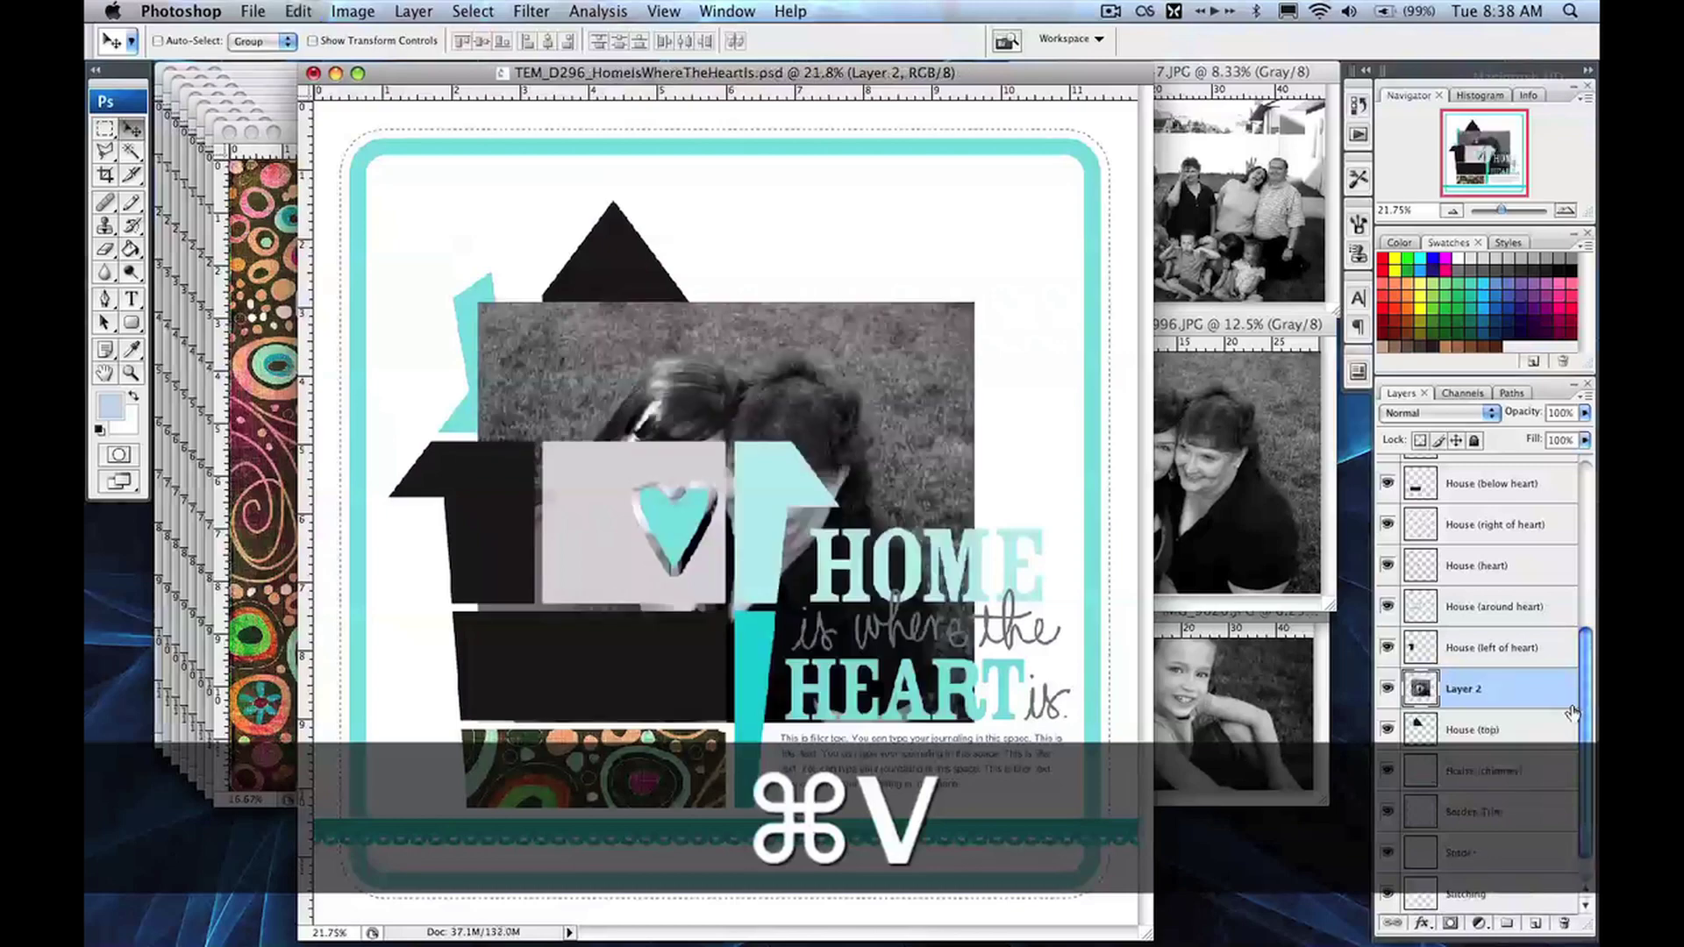
pyautogui.moveTo(918, 456); pyautogui.dragTo(821, 311)
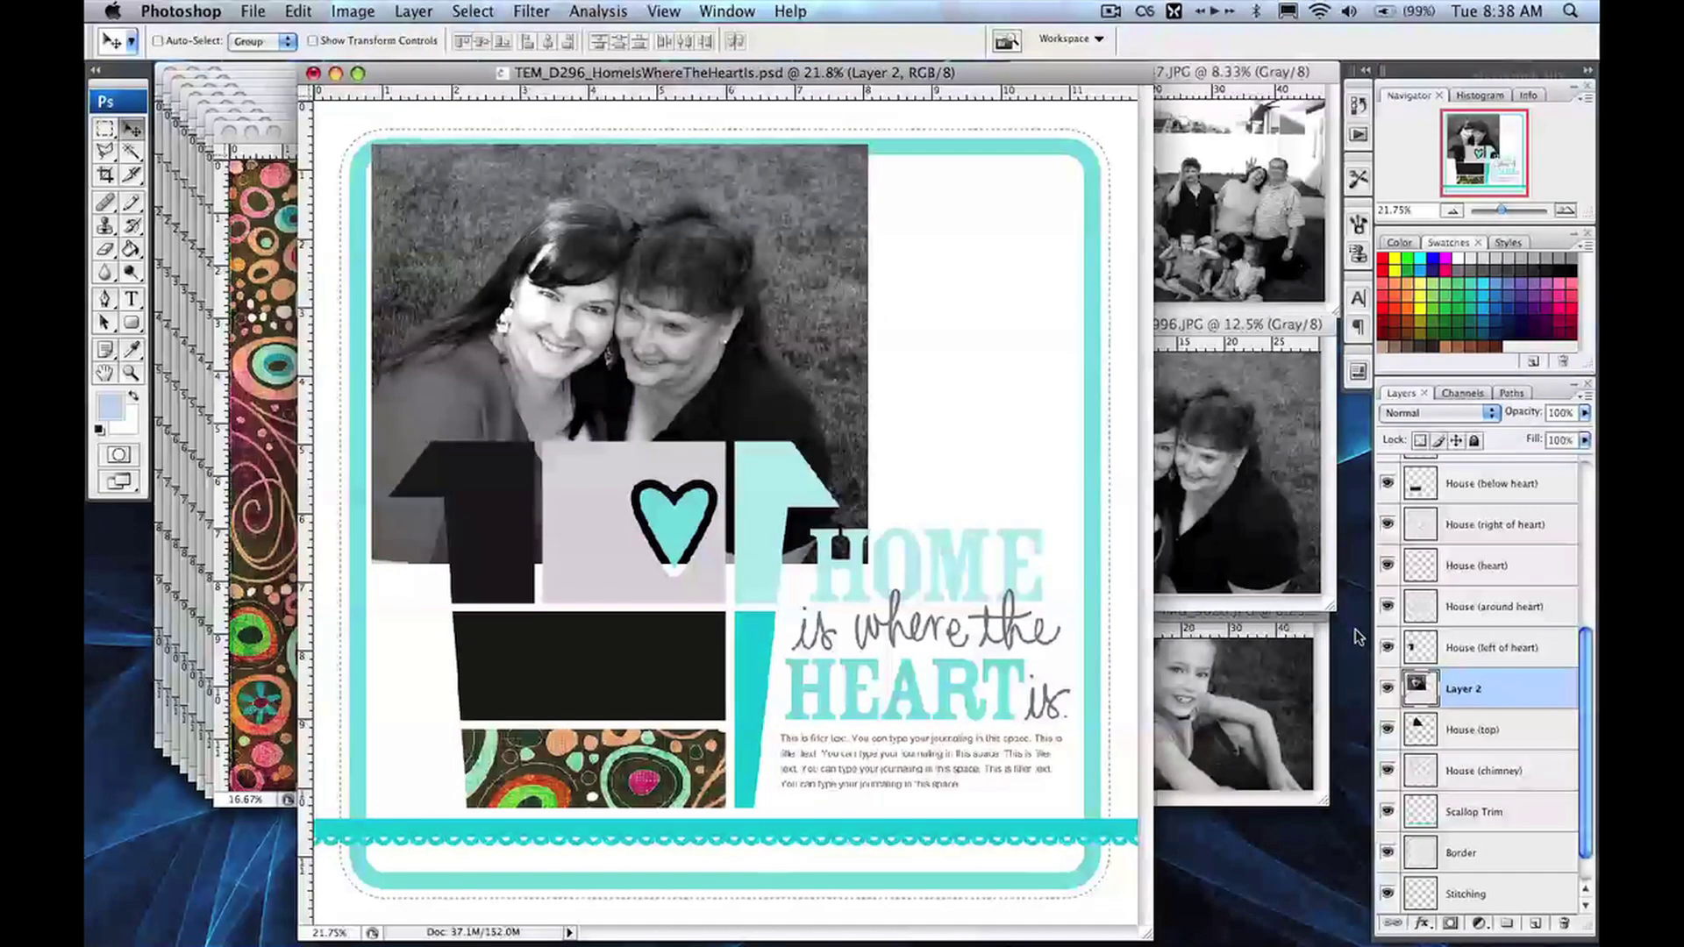
pyautogui.click(1587, 397)
pyautogui.click(1589, 402)
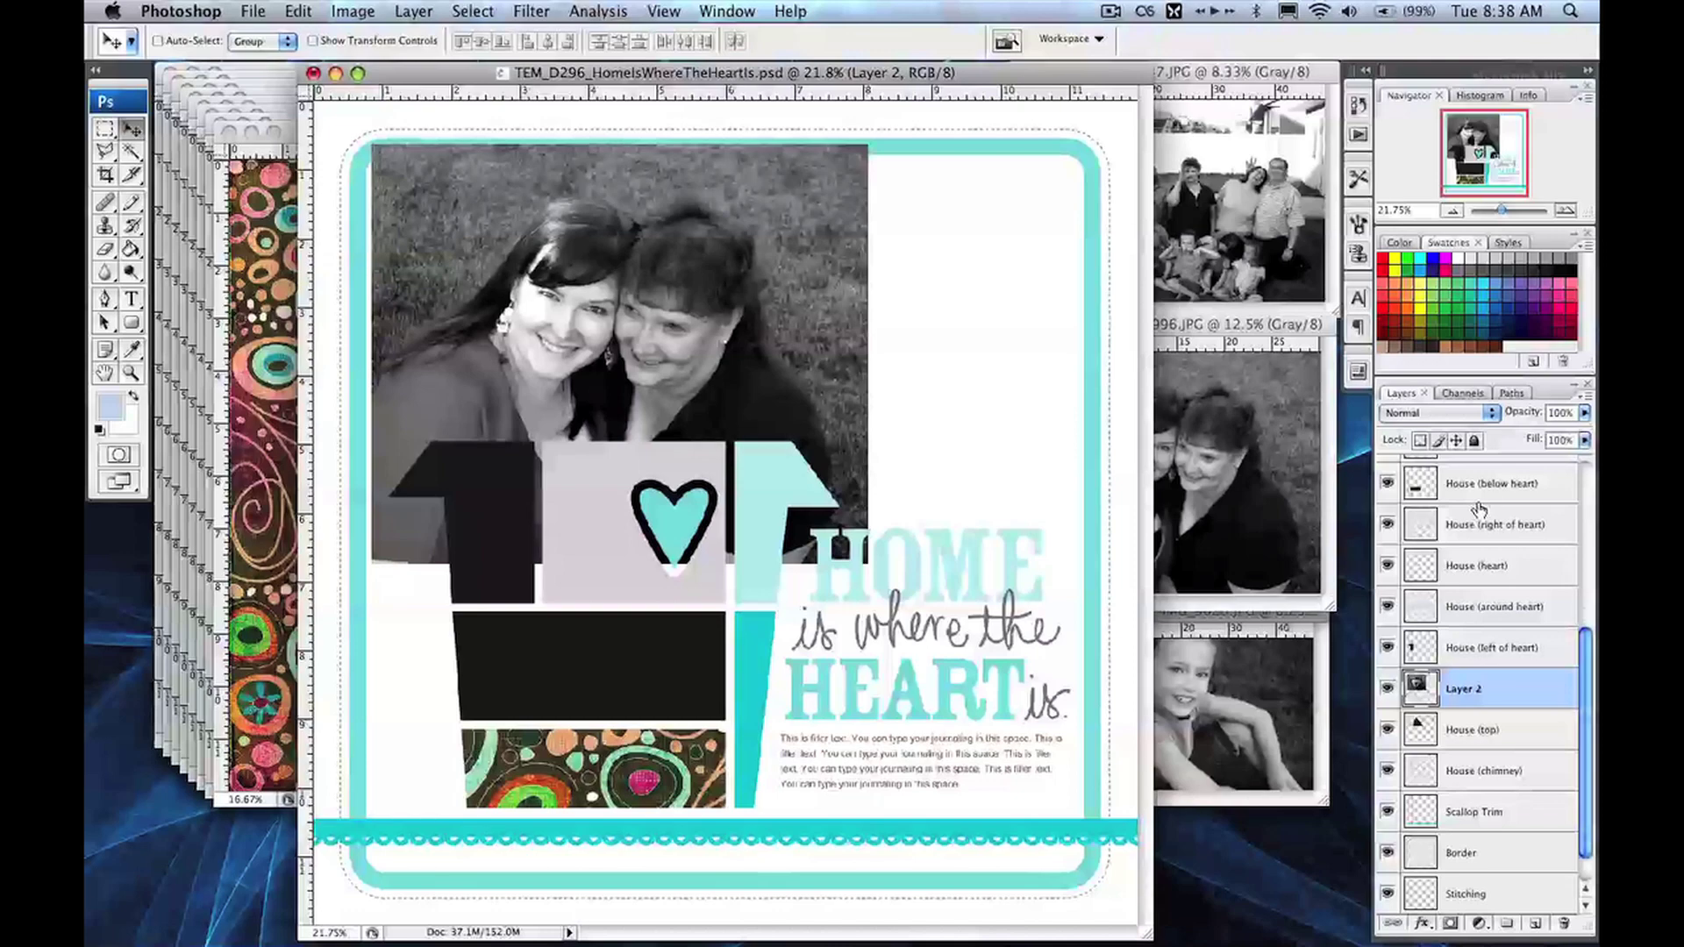
# - Clip Layer 2 to House (top) and scale it to 68.2% so both faces fill the roof
pyautogui.press('super+alt+g')
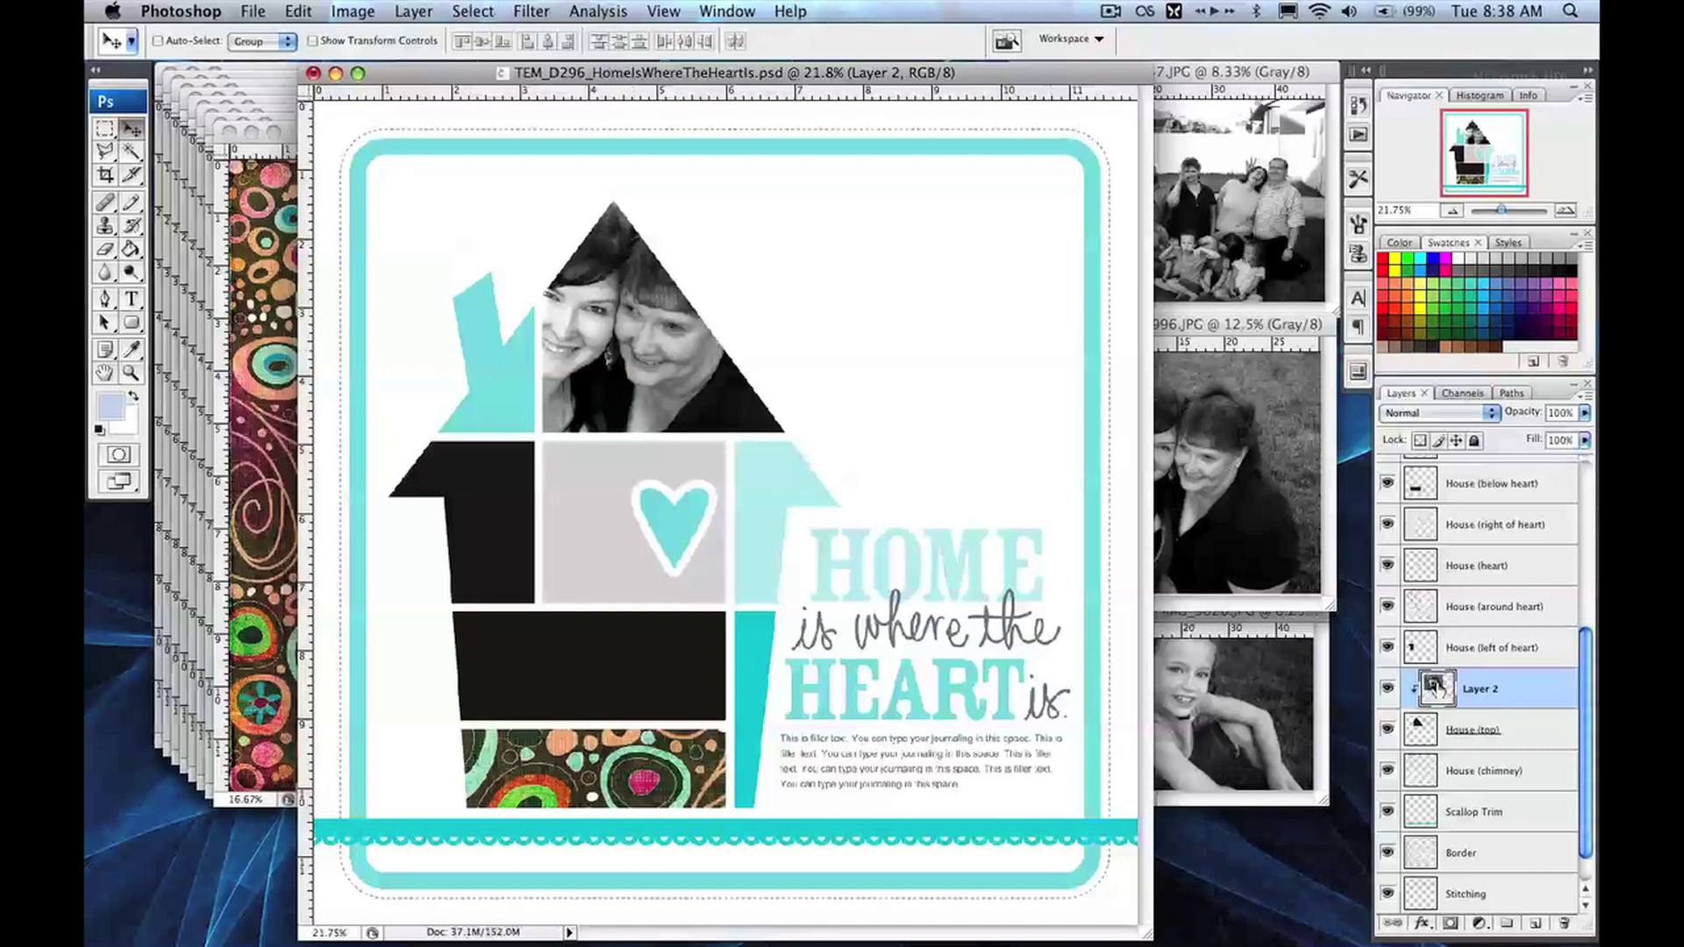
pyautogui.click(302, 12)
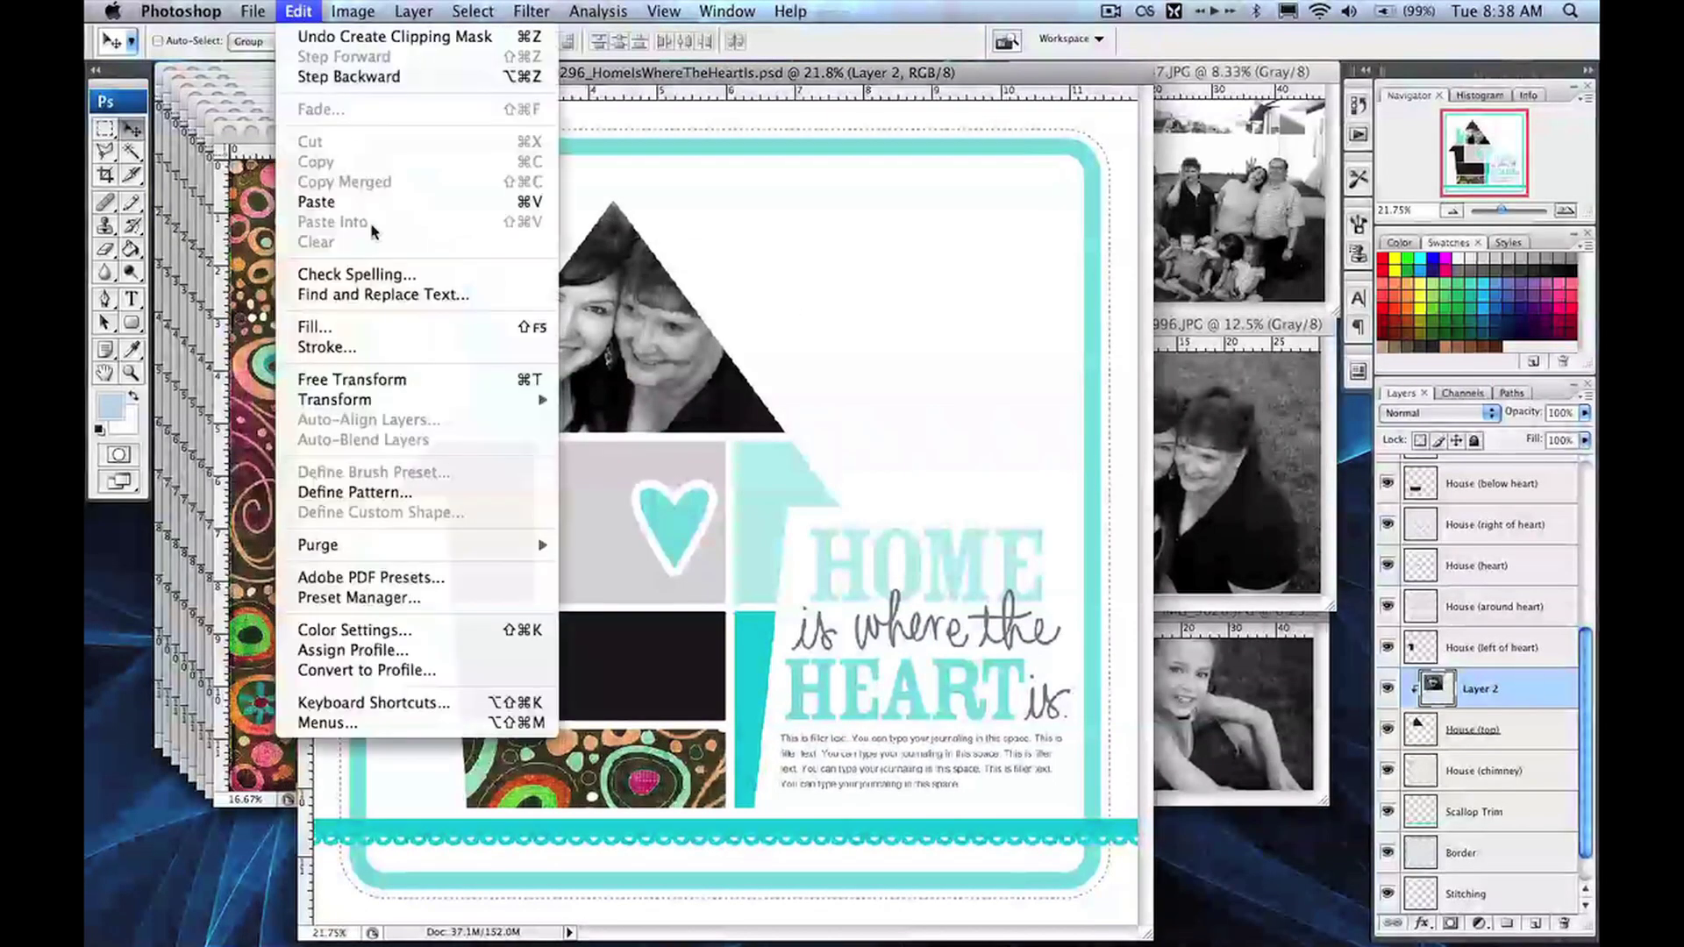
pyautogui.click(380, 379)
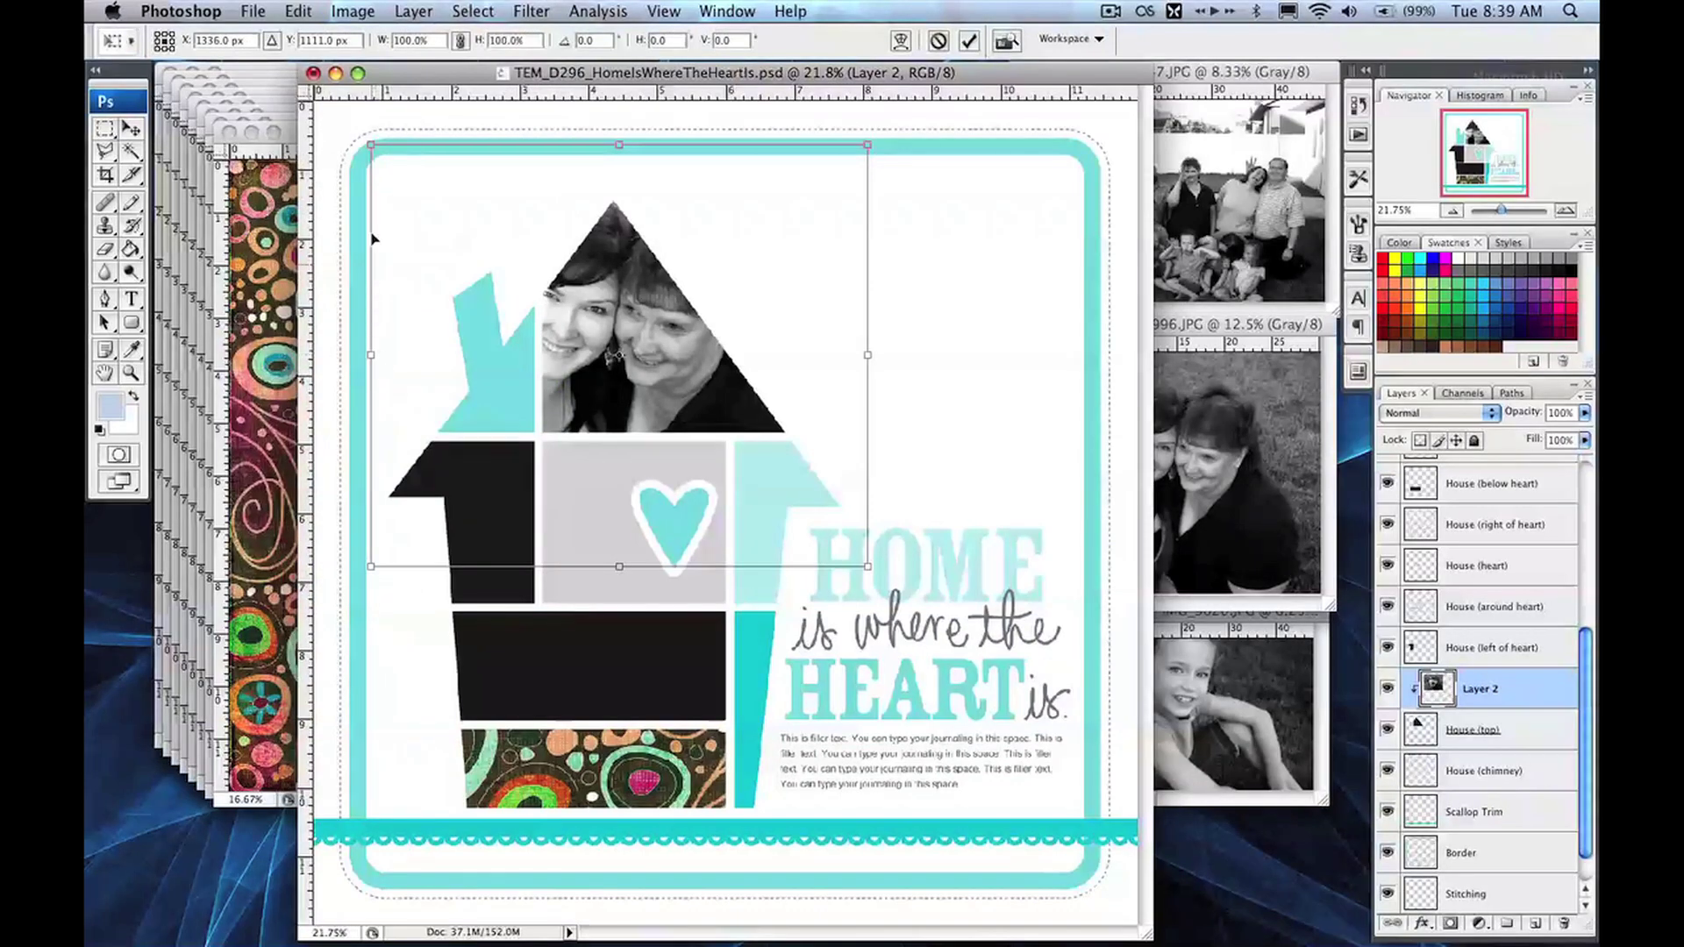
pyautogui.moveTo(372, 146); pyautogui.dragTo(528, 273)
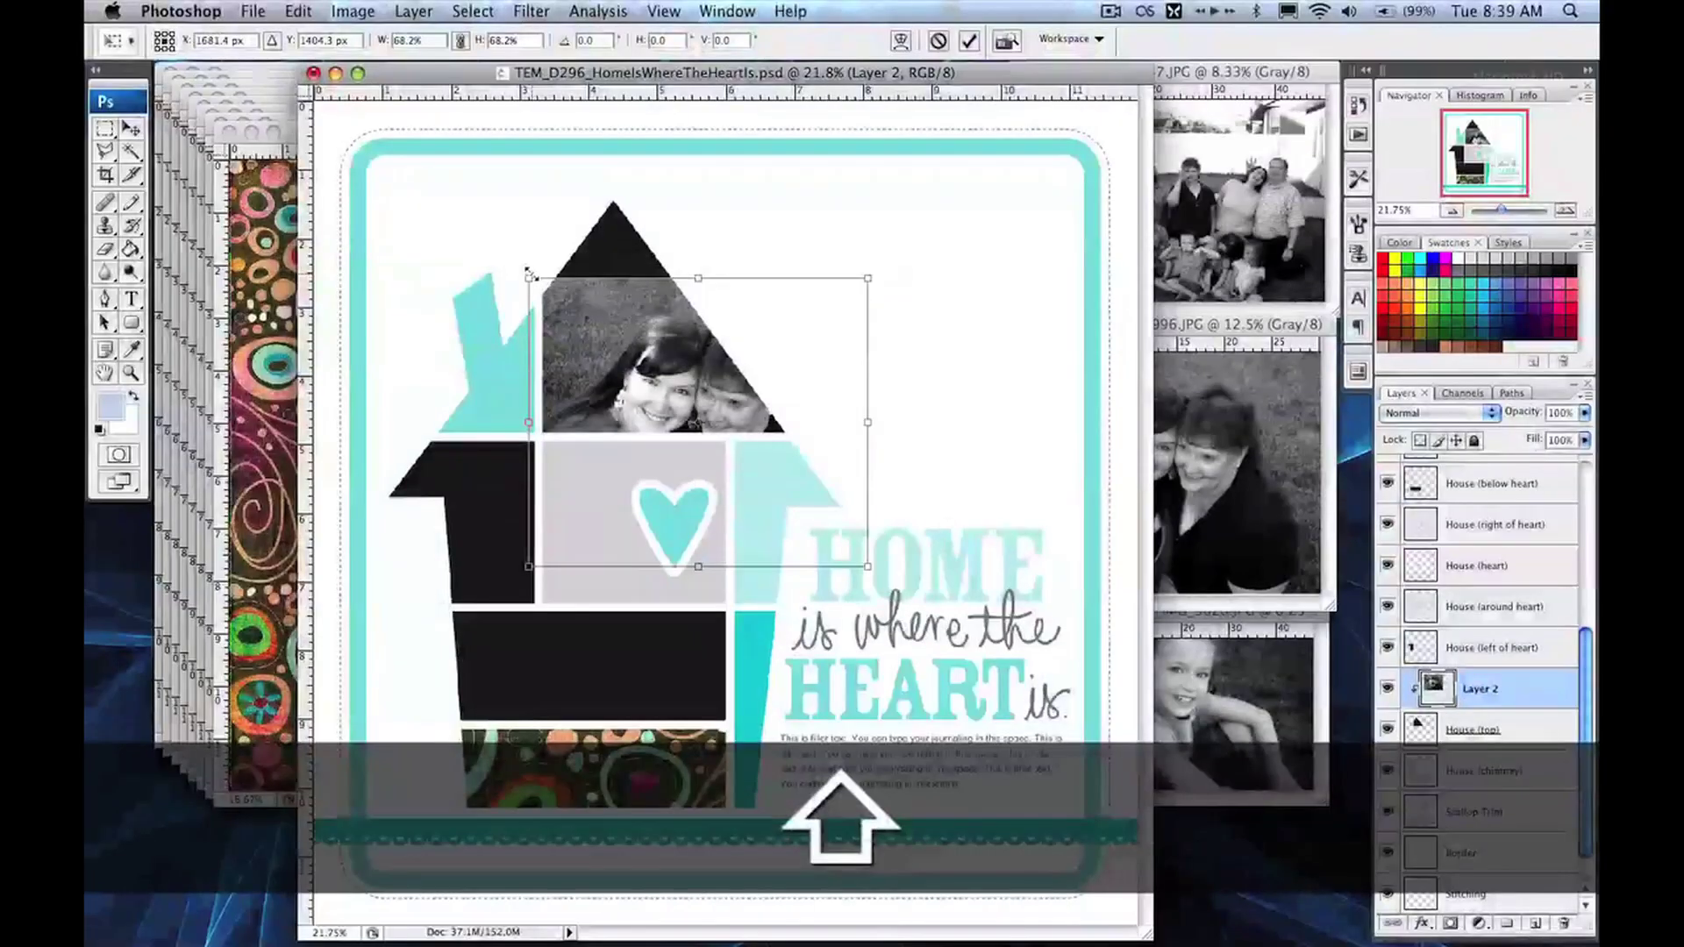
pyautogui.moveTo(663, 393); pyautogui.dragTo(596, 327)
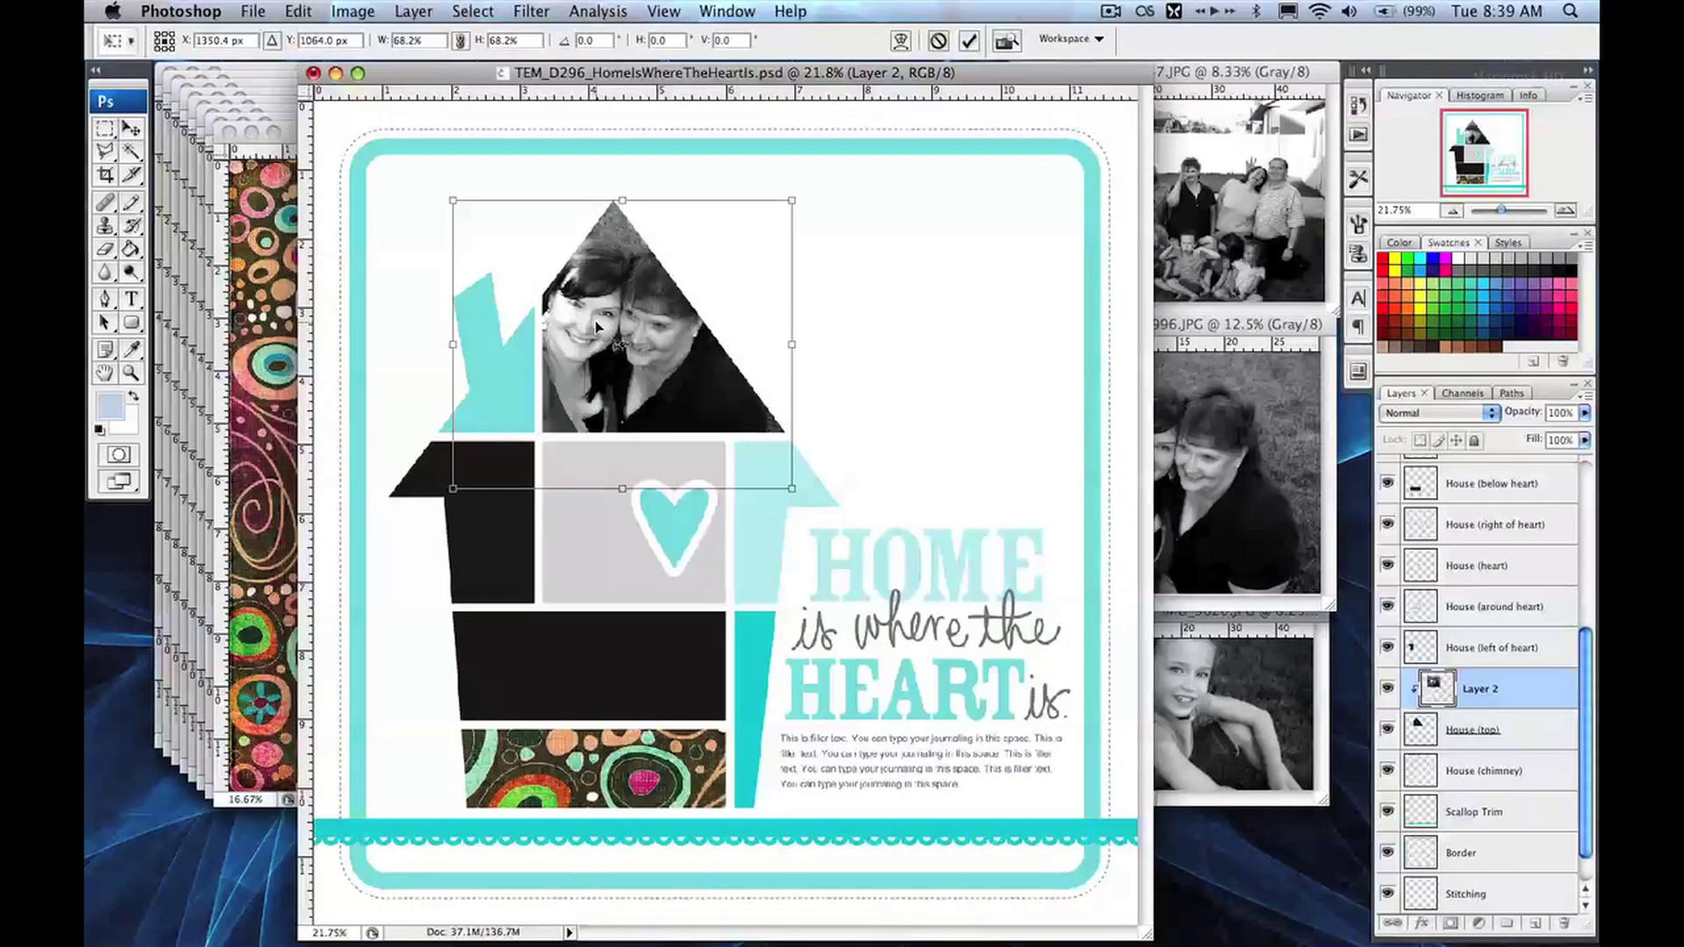
pyautogui.press('Return')
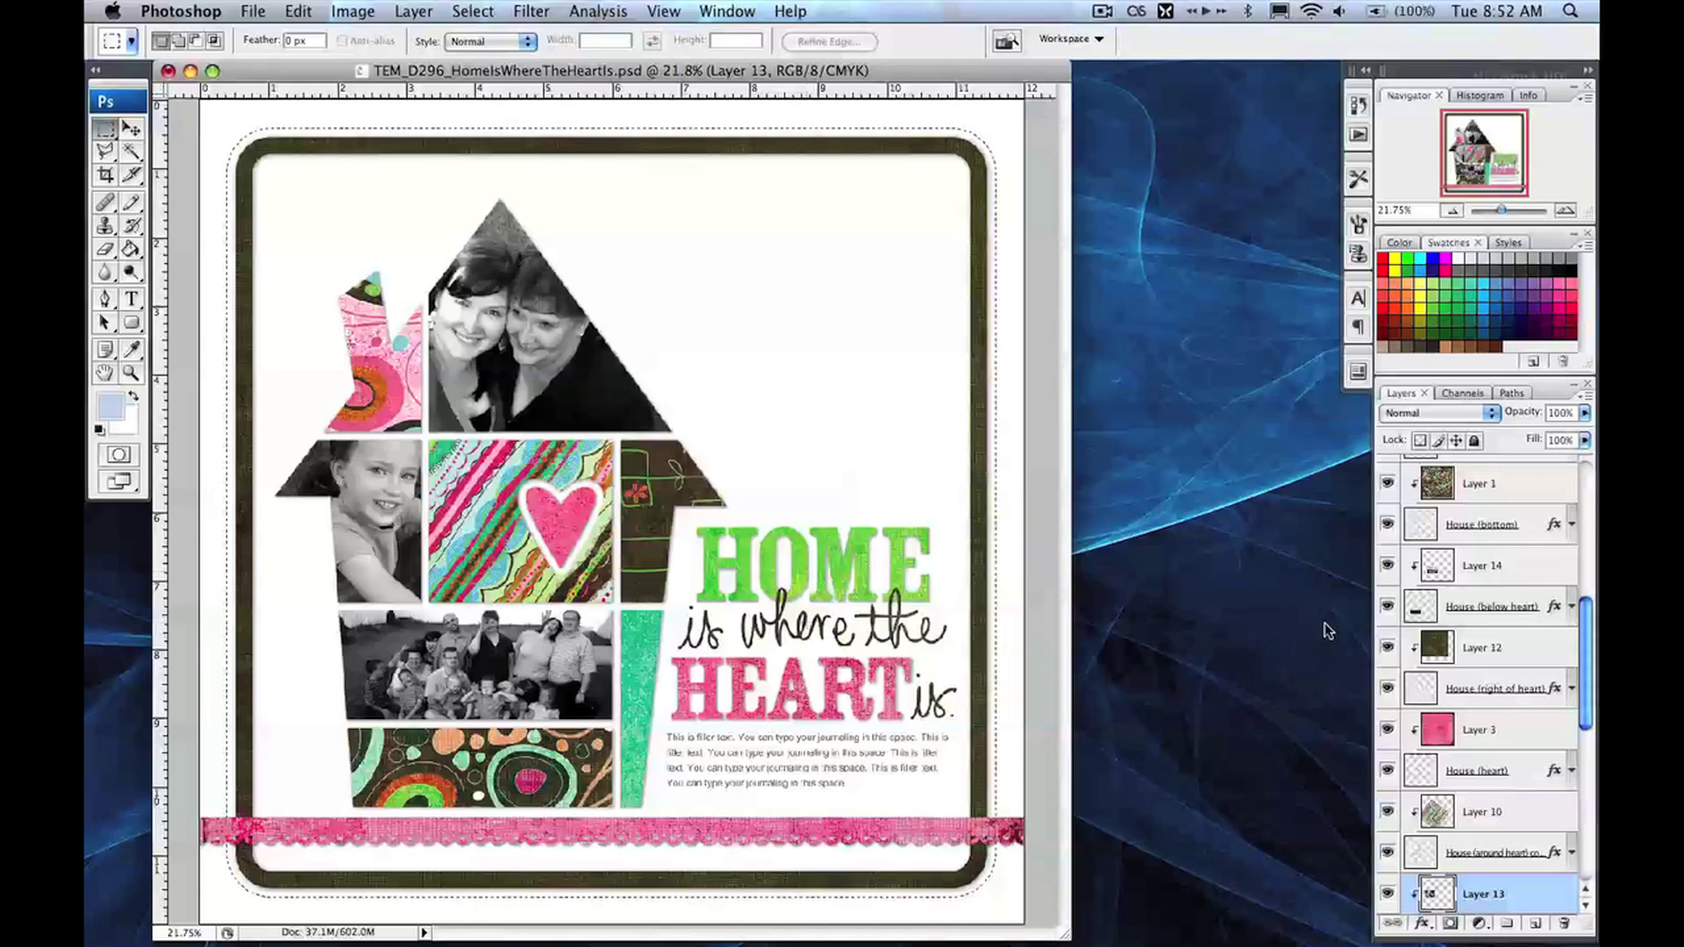
# - Scroll the Layers panel back to the top of the layer list
pyautogui.scroll(8, 1491, 745)
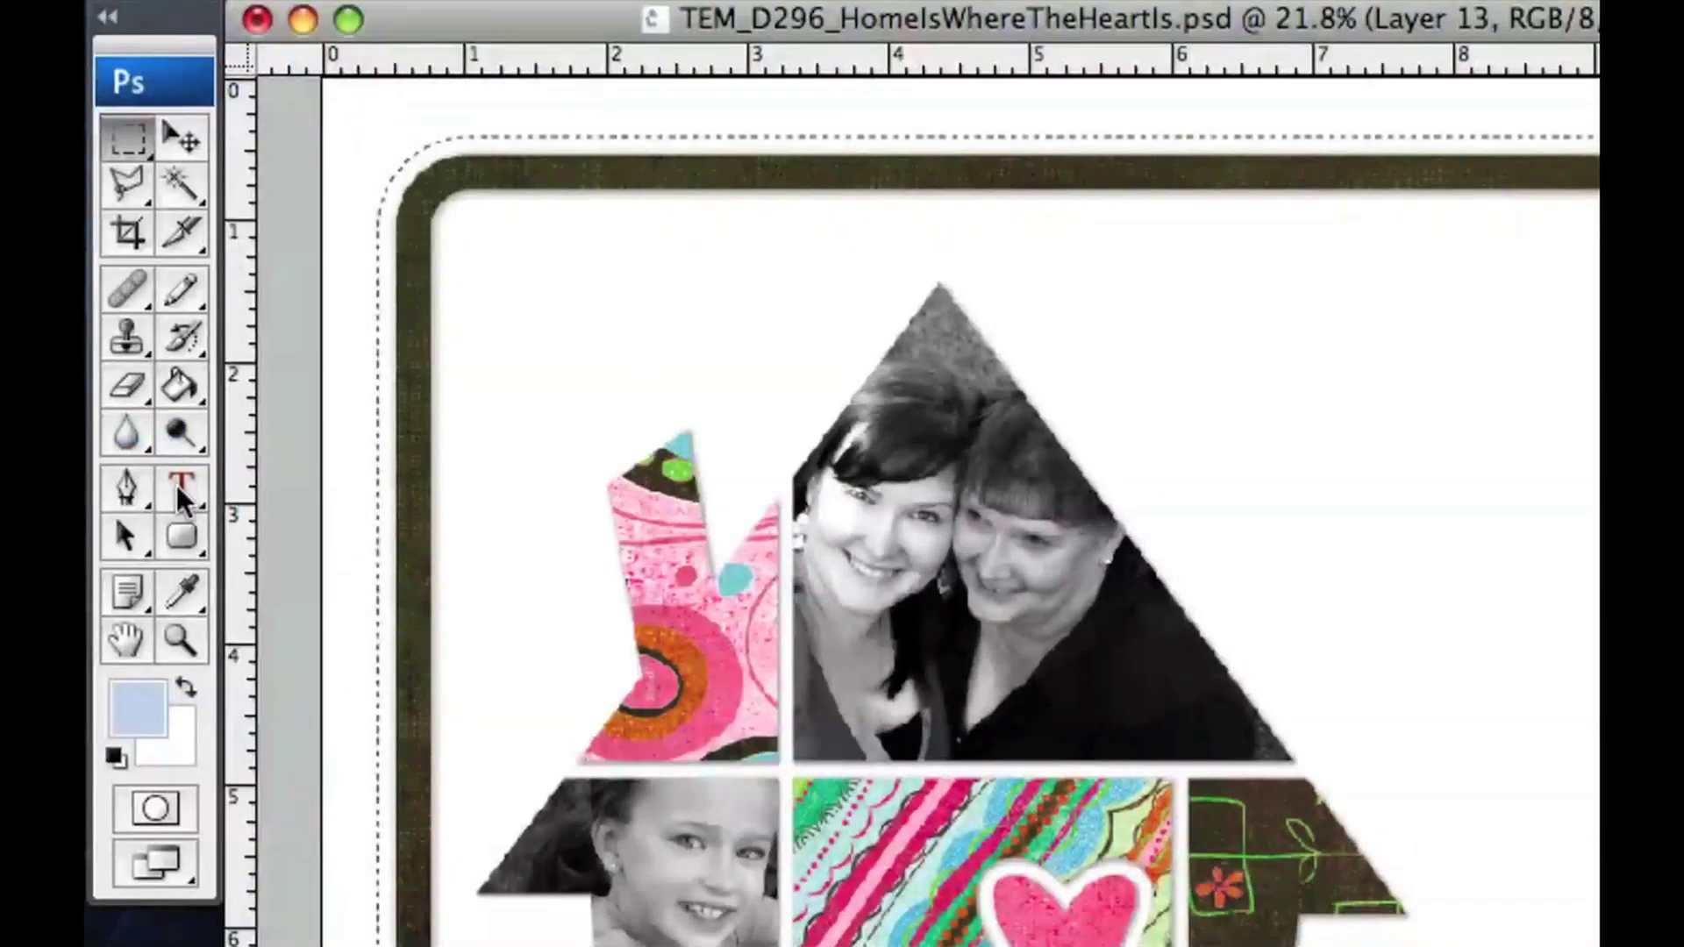
# - Zoom in and select all the filler journaling text below the title with the Type tool
pyautogui.click(176, 486)
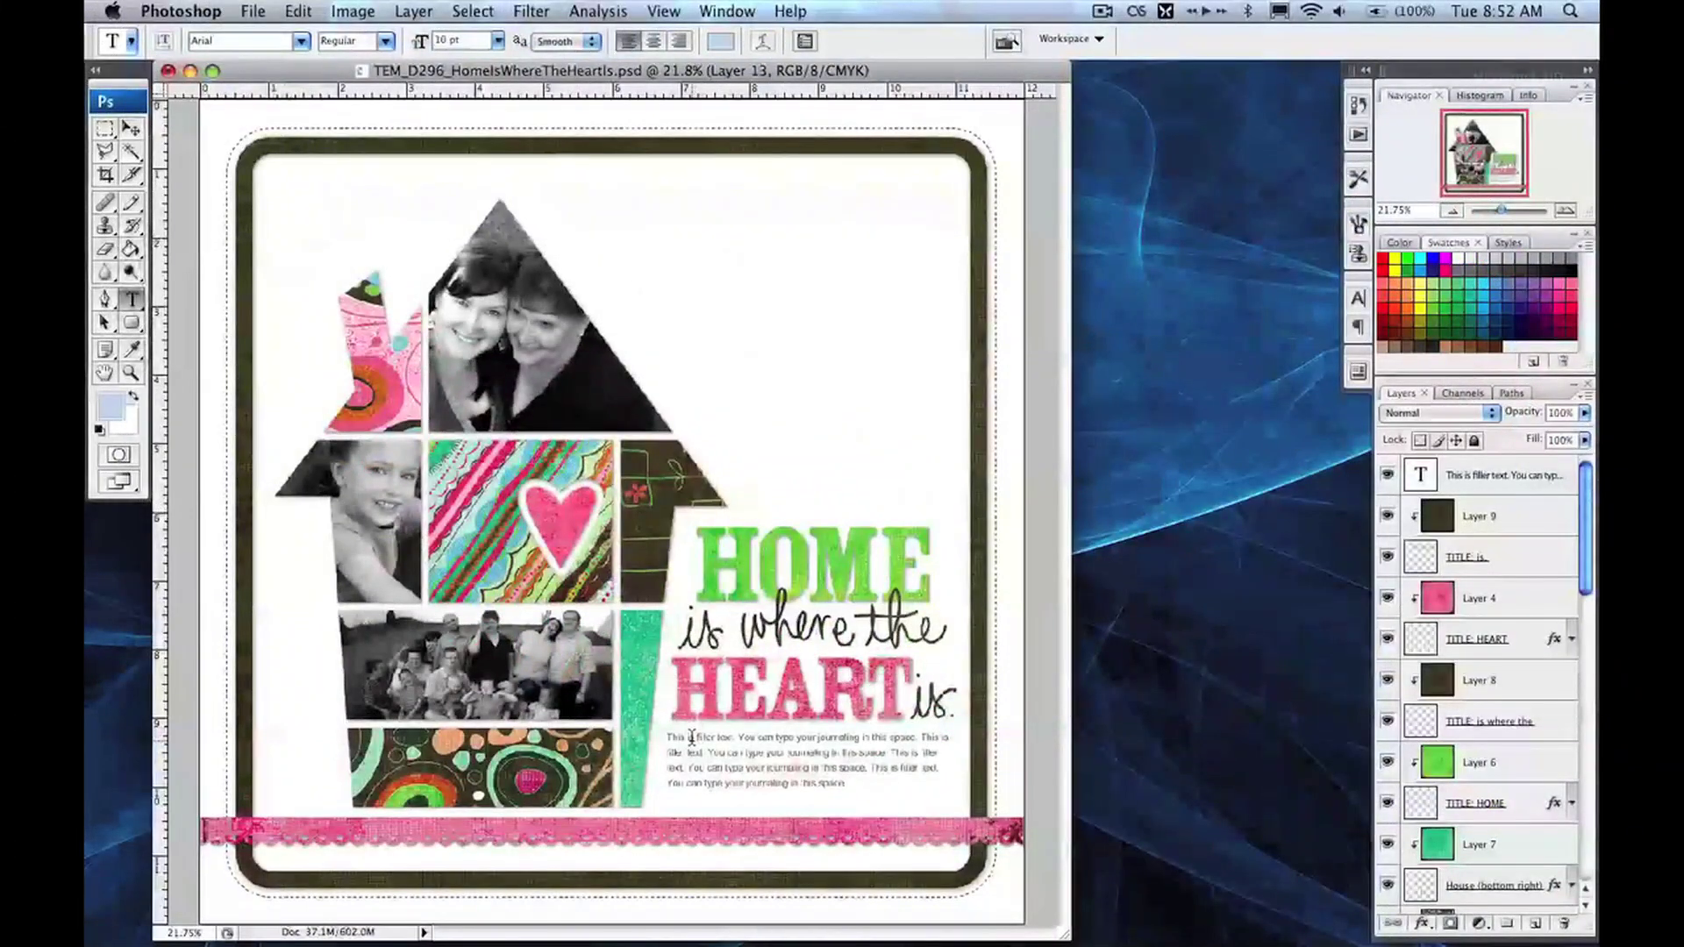
pyautogui.click(691, 736)
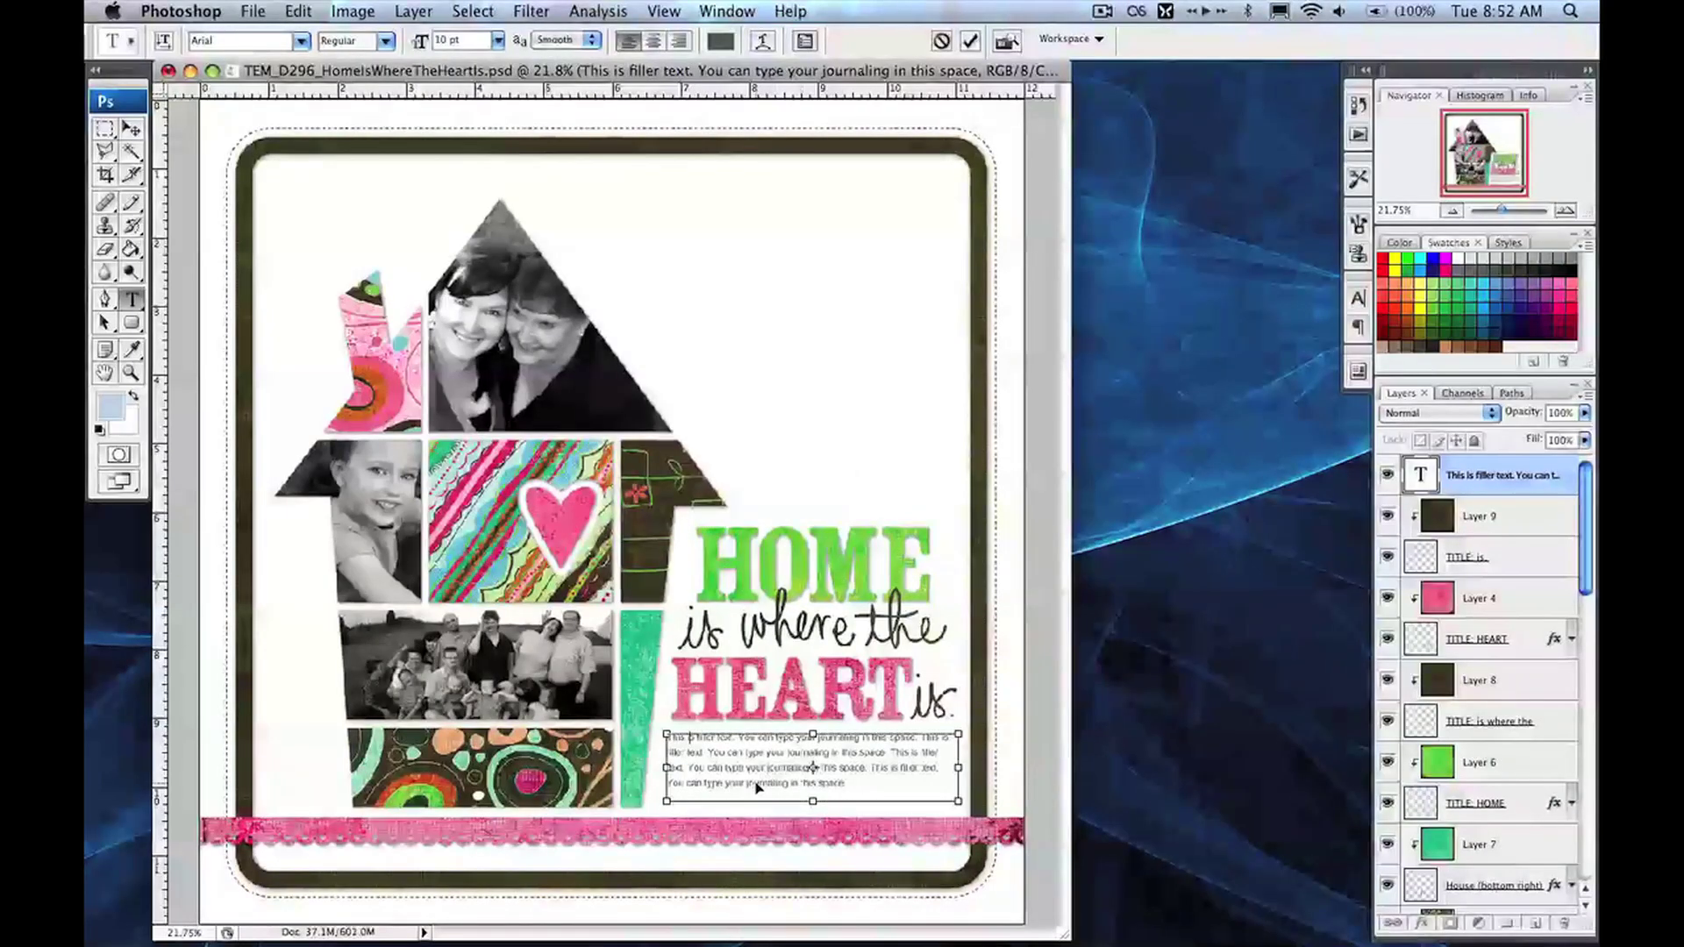
pyautogui.press('super+equal')
pyautogui.press('super+equal')
pyautogui.press('super+equal')
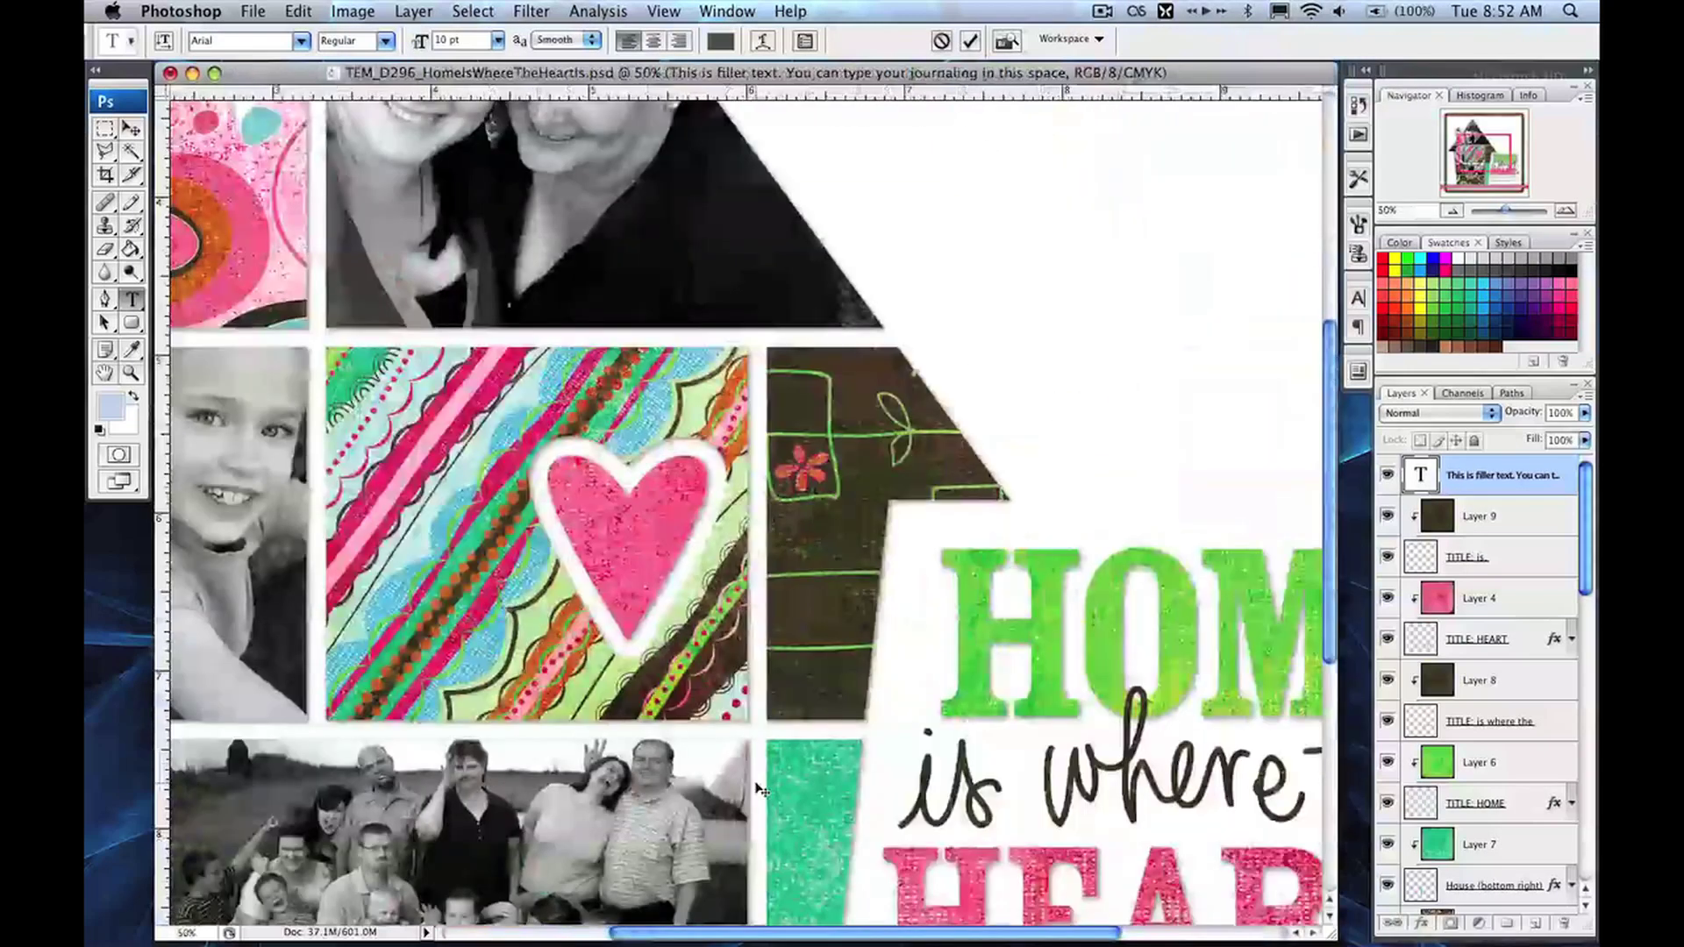
pyautogui.scroll(-10, 761, 790)
pyautogui.hscroll(7, 761, 789)
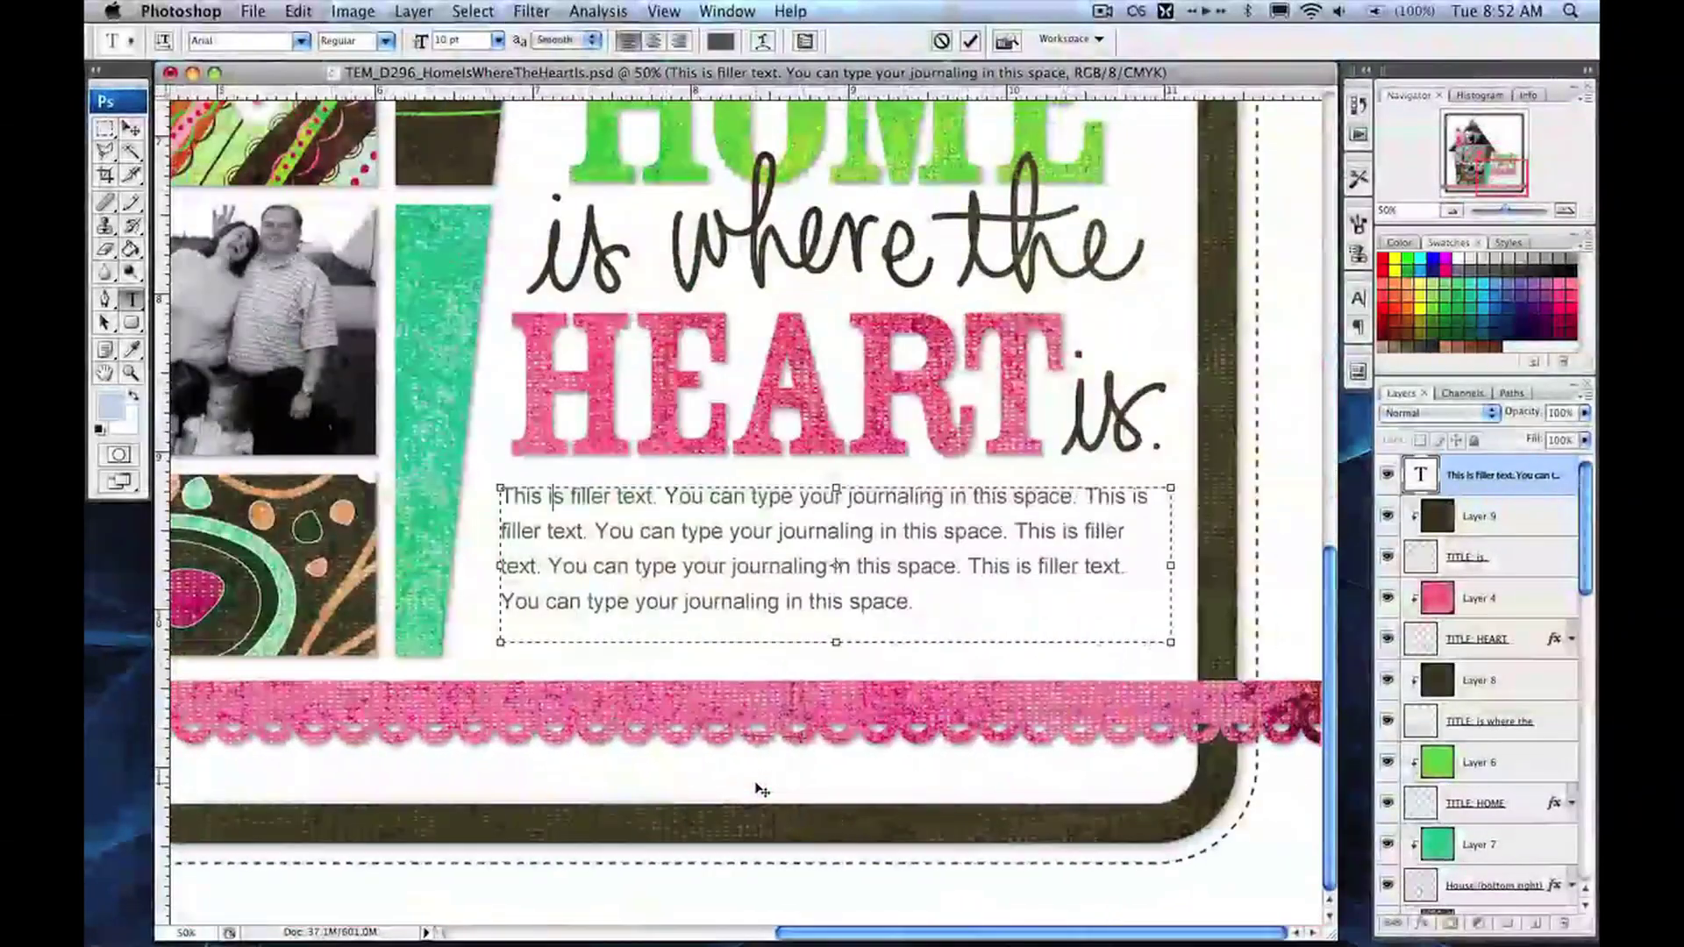
pyautogui.tripleClick(586, 535)
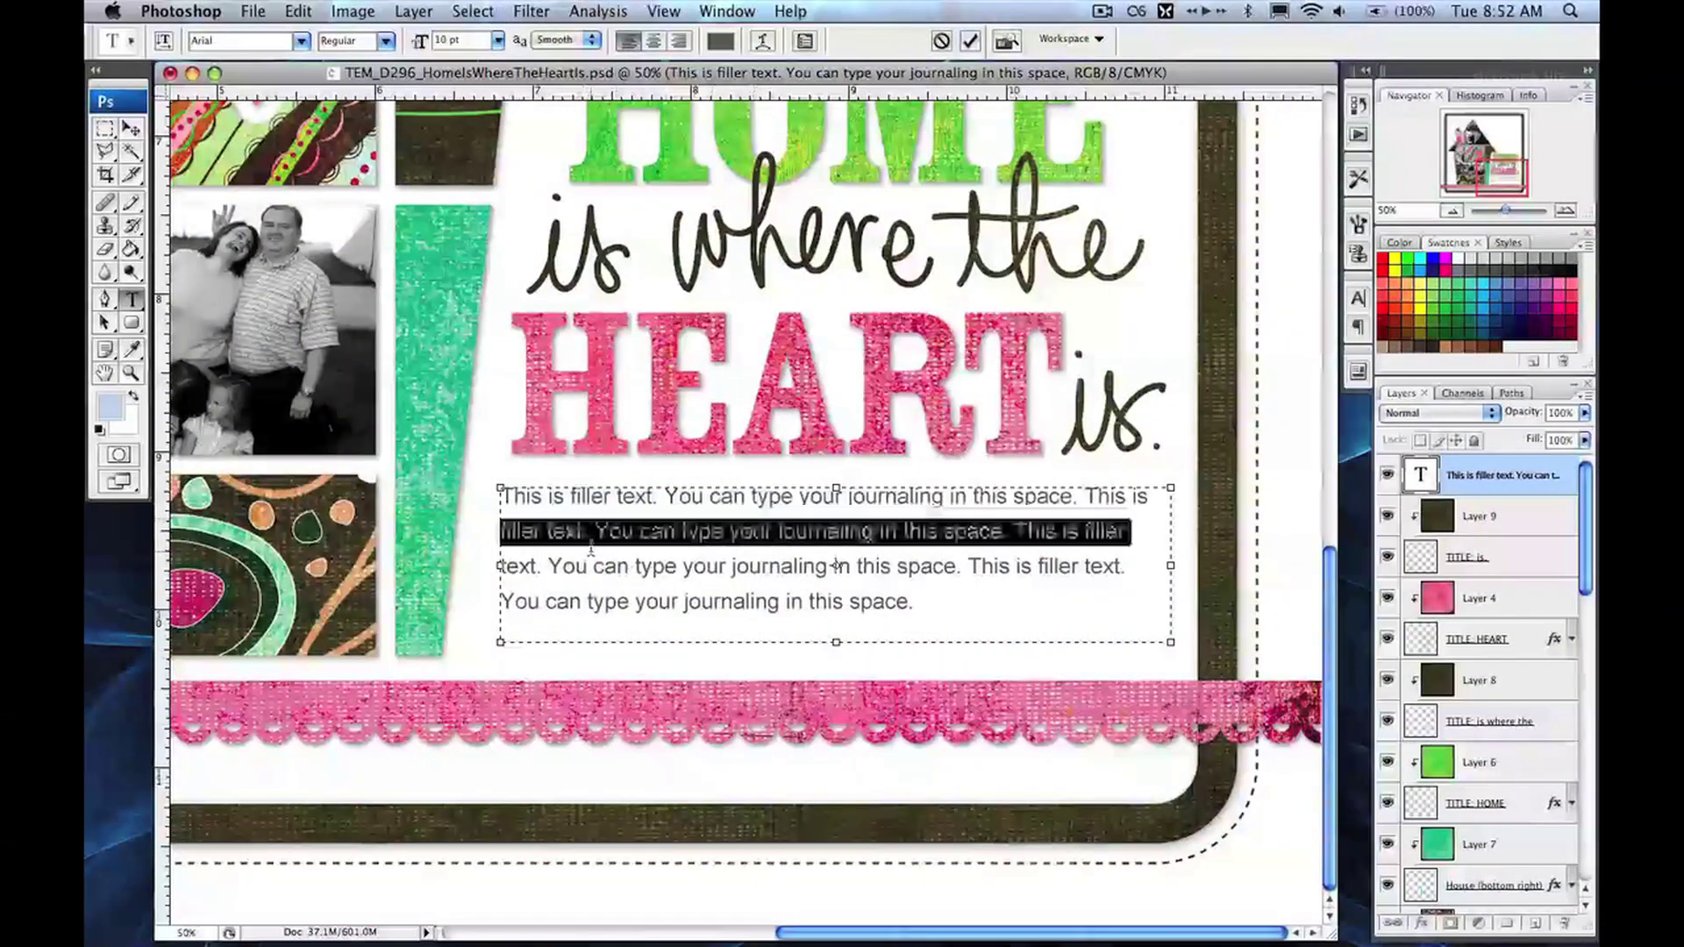
pyautogui.click(587, 540)
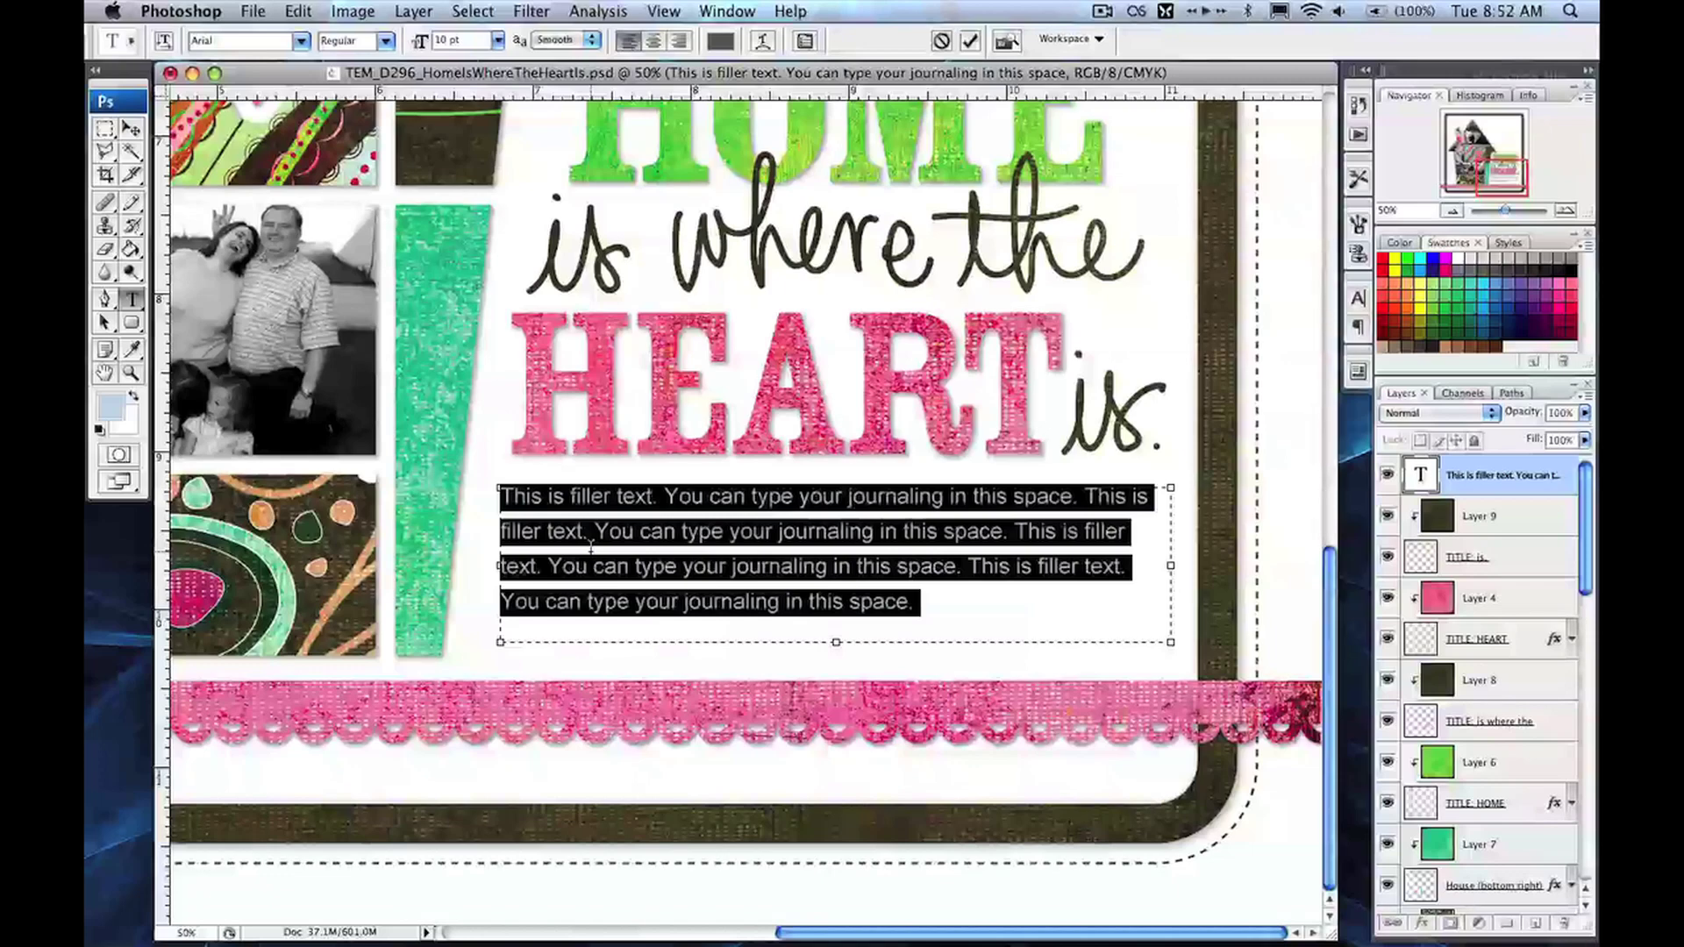
# - Type the journaling about loving these 2008 family photos at friends' house, commit, and fit the page on screen
pyautogui.write('I love ')
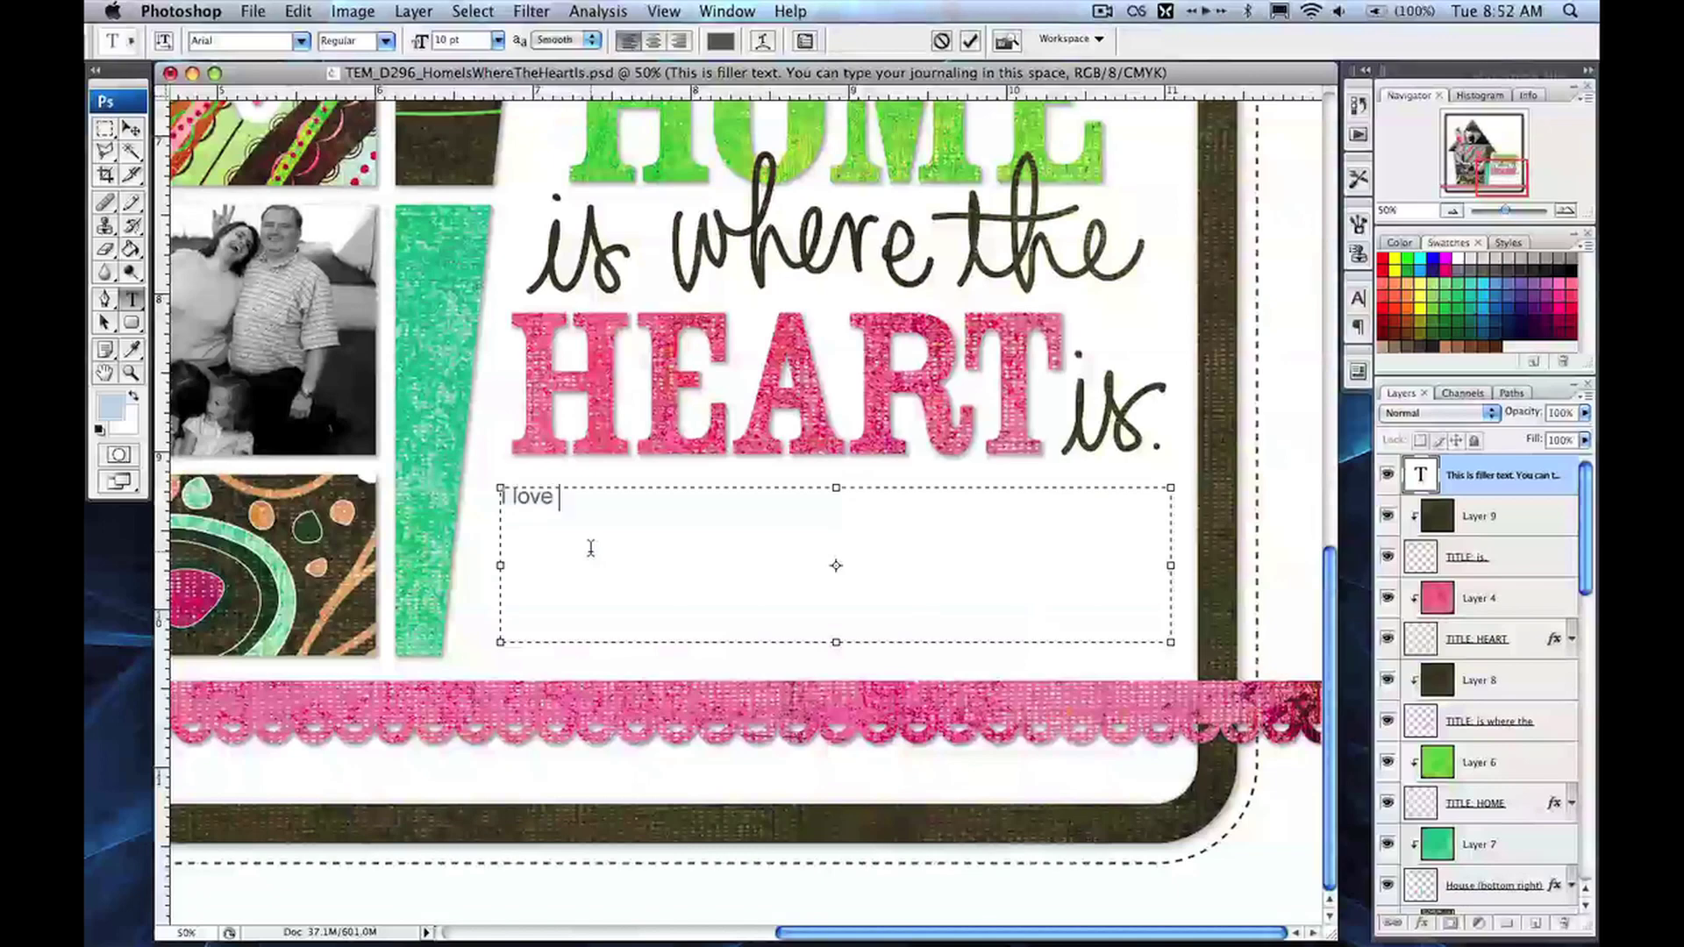
pyautogui.write('absolutely love')
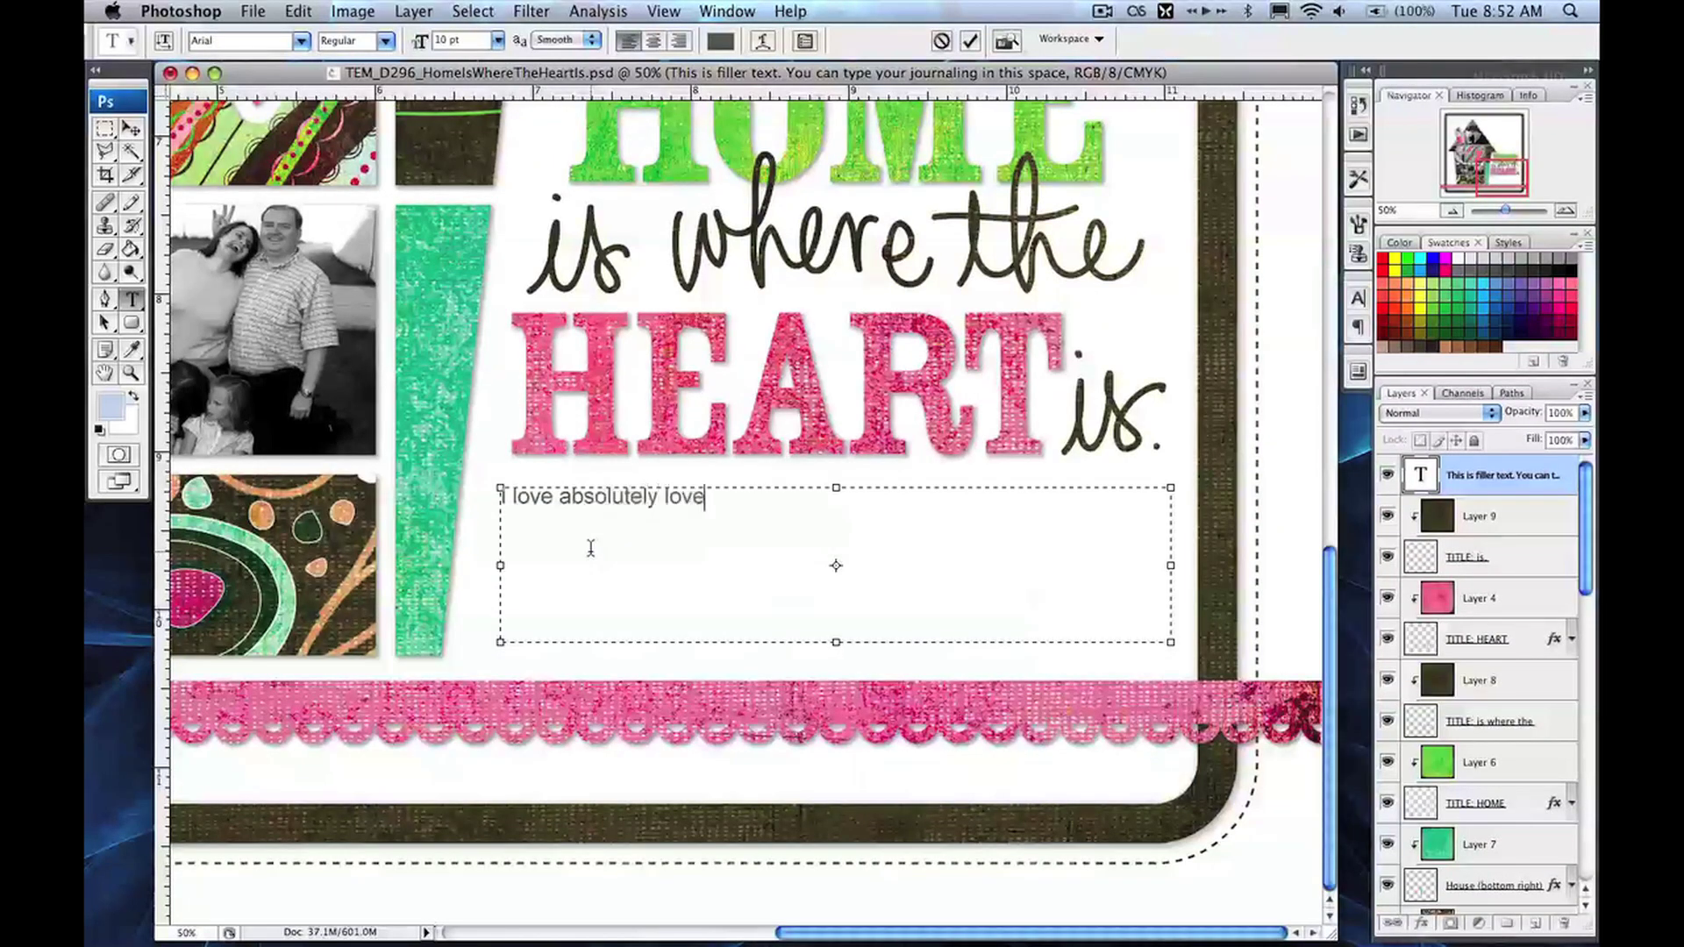
pyautogui.write(' these pho')
pyautogui.press('BackSpace')
pyautogui.write('hotos of the fam')
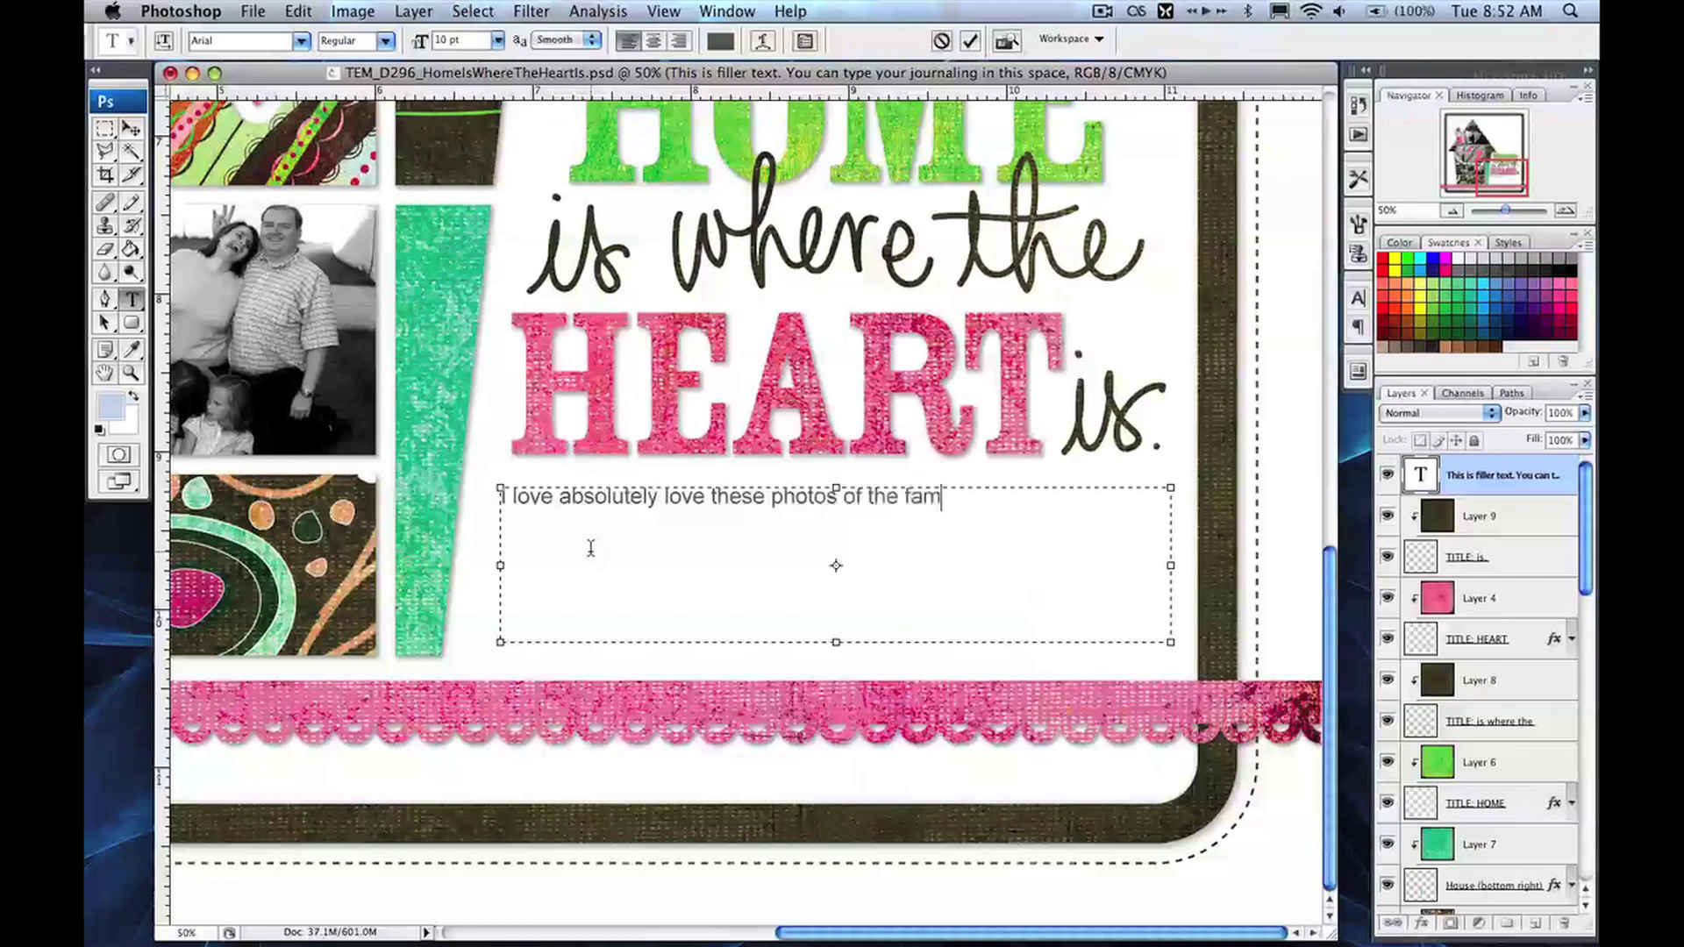
pyautogui.write('ily from back in ')
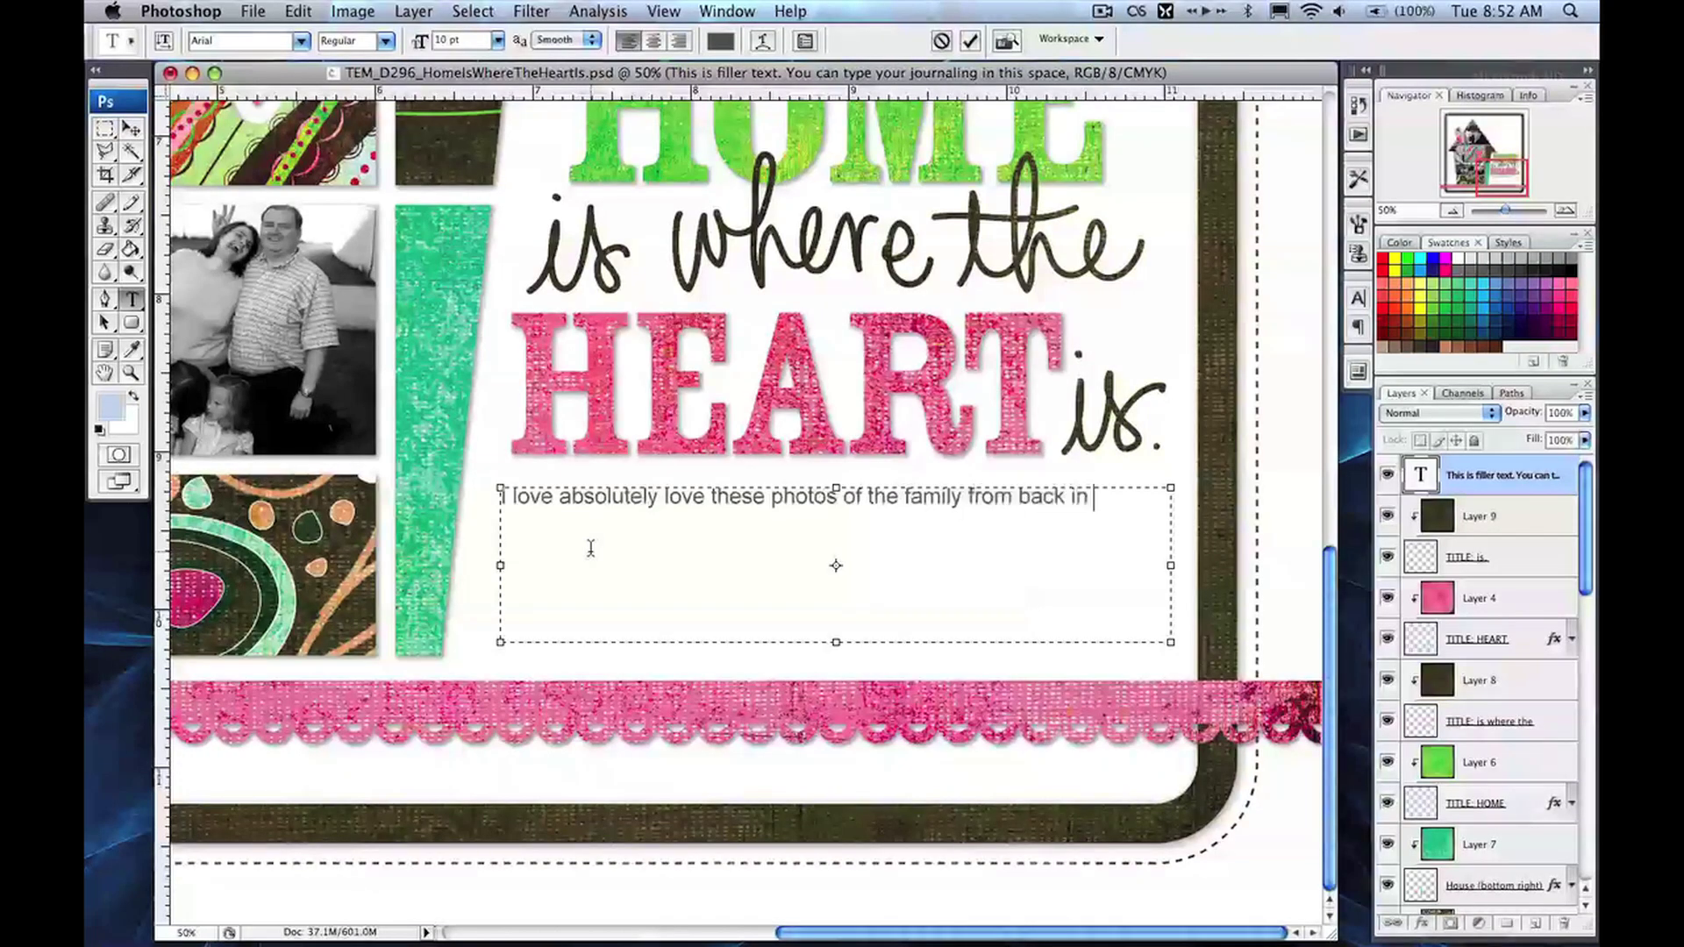
pyautogui.write('2008. We were')
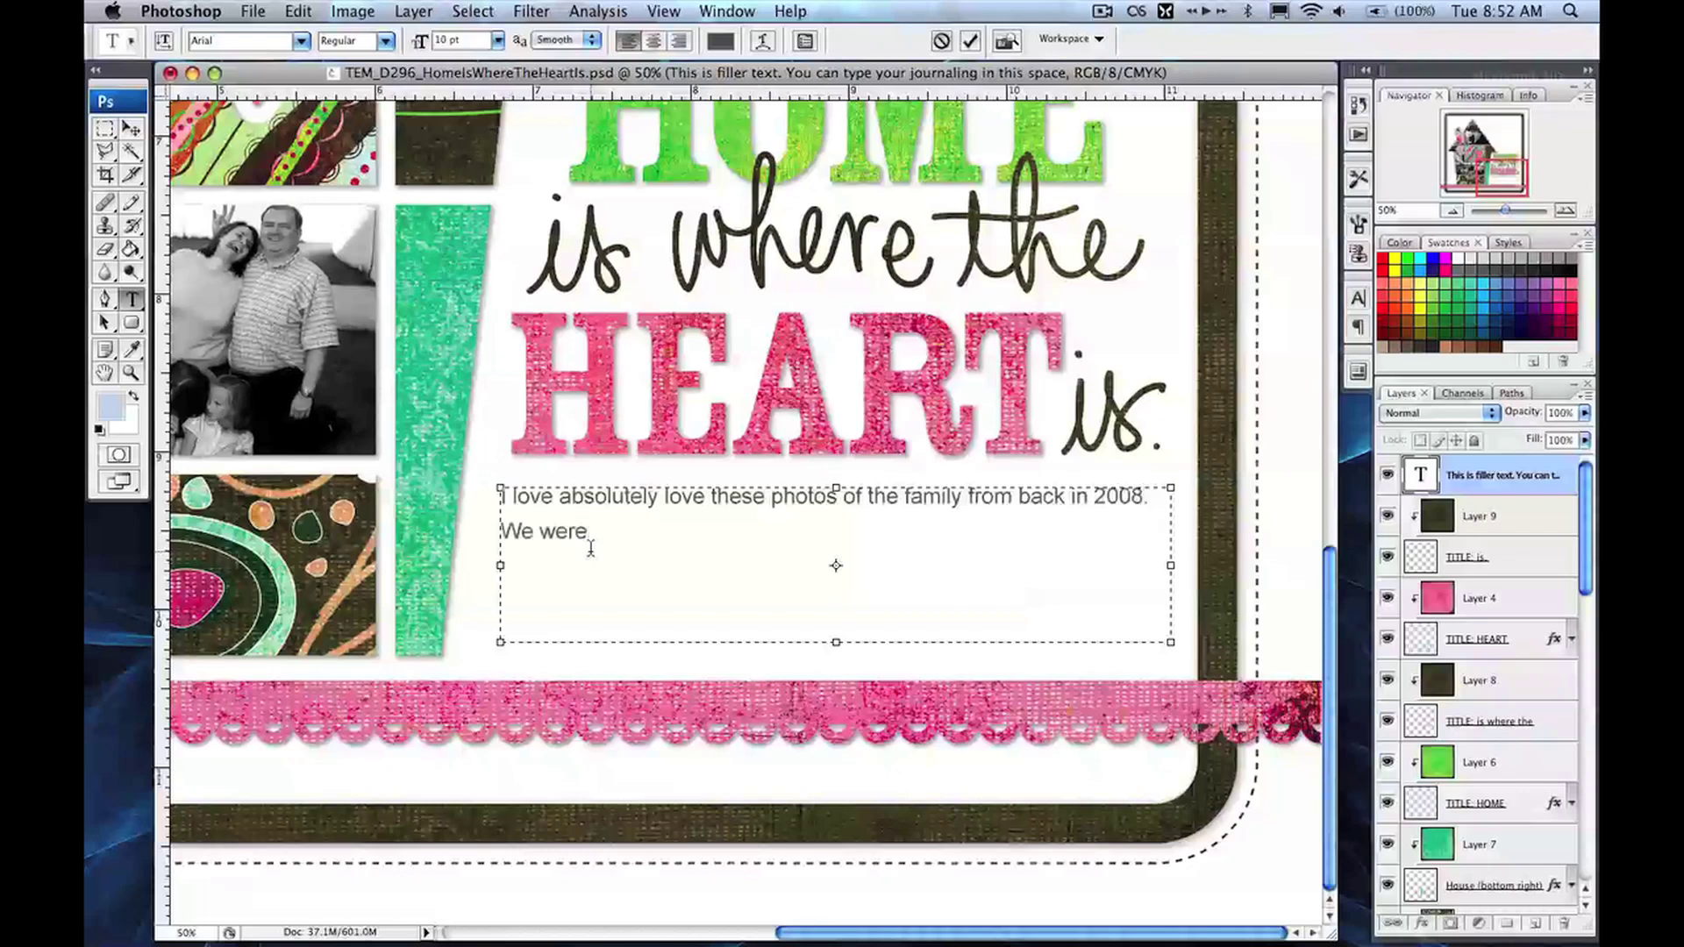
pyautogui.write(" at Ryan and Aubry's")
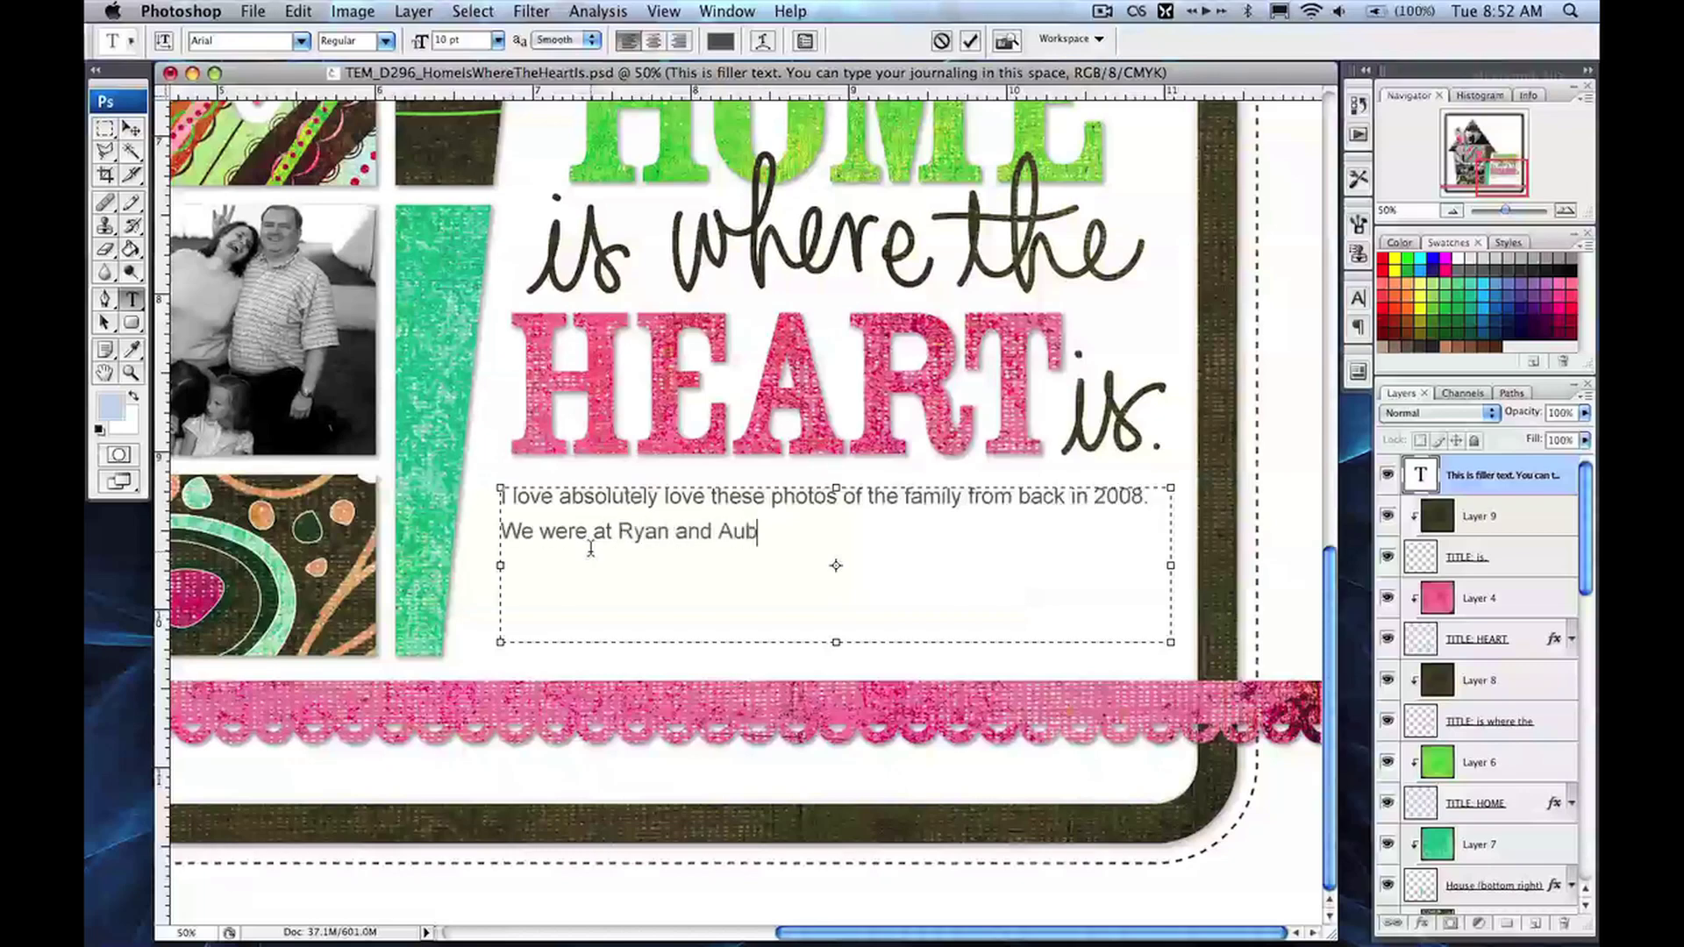
pyautogui.press('BackSpace')
pyautogui.press('BackSpace')
pyautogui.press('BackSpace')
pyautogui.write("ey's house.")
pyautogui.press('KP_Enter')
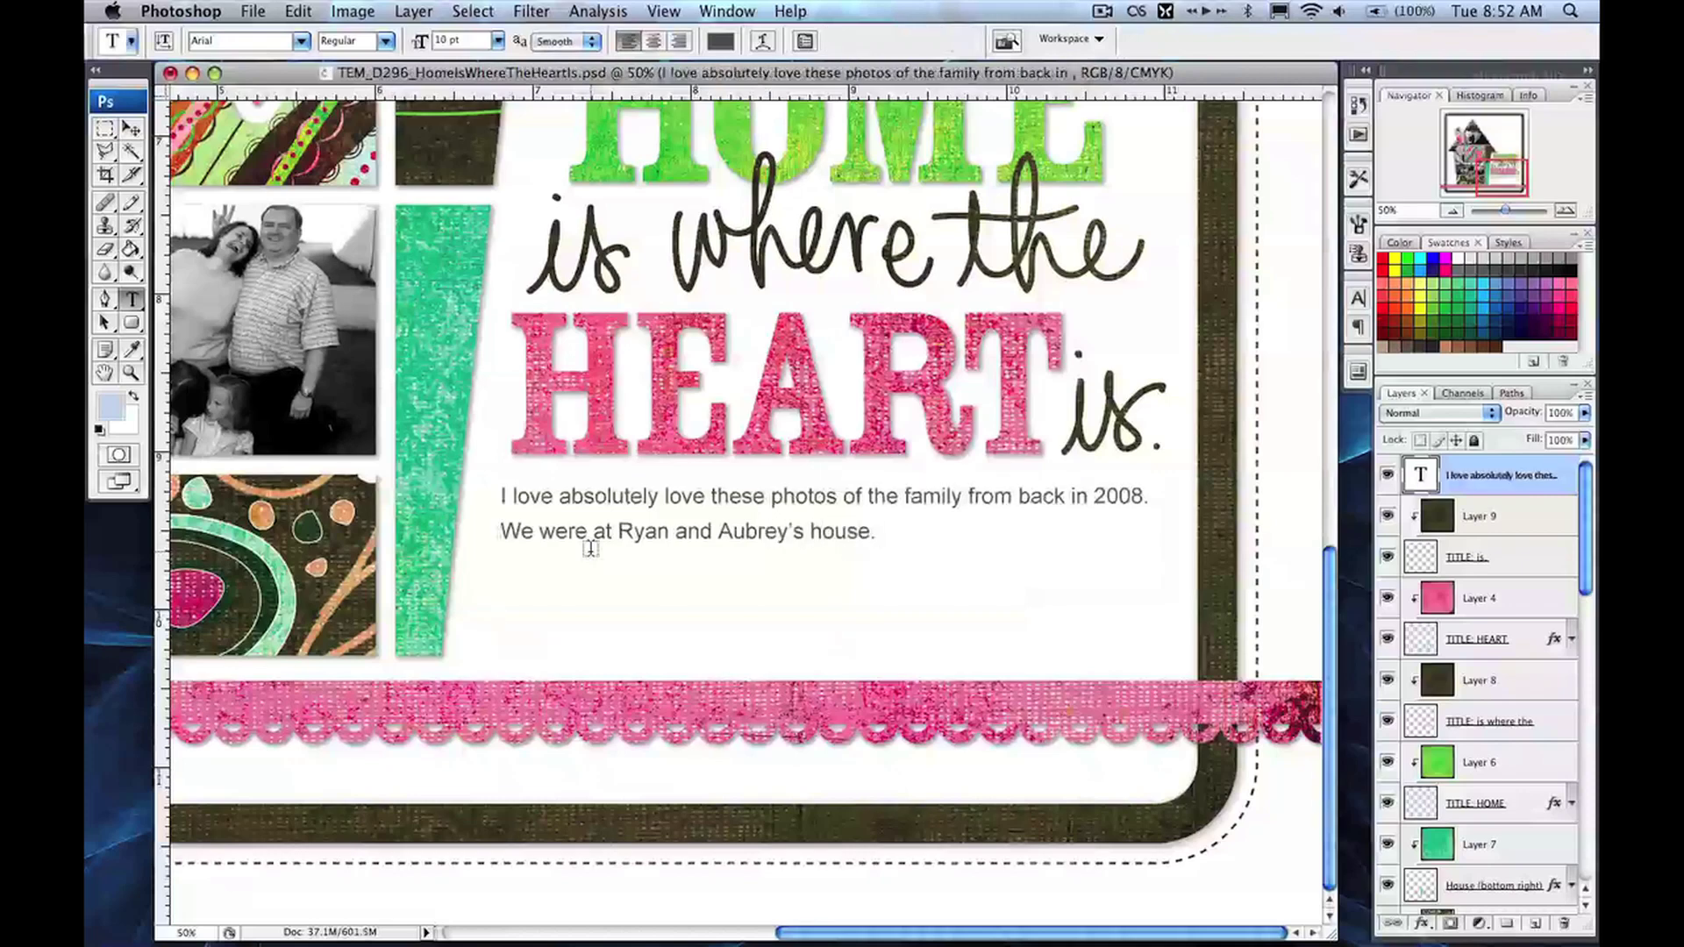
pyautogui.press('super+0')
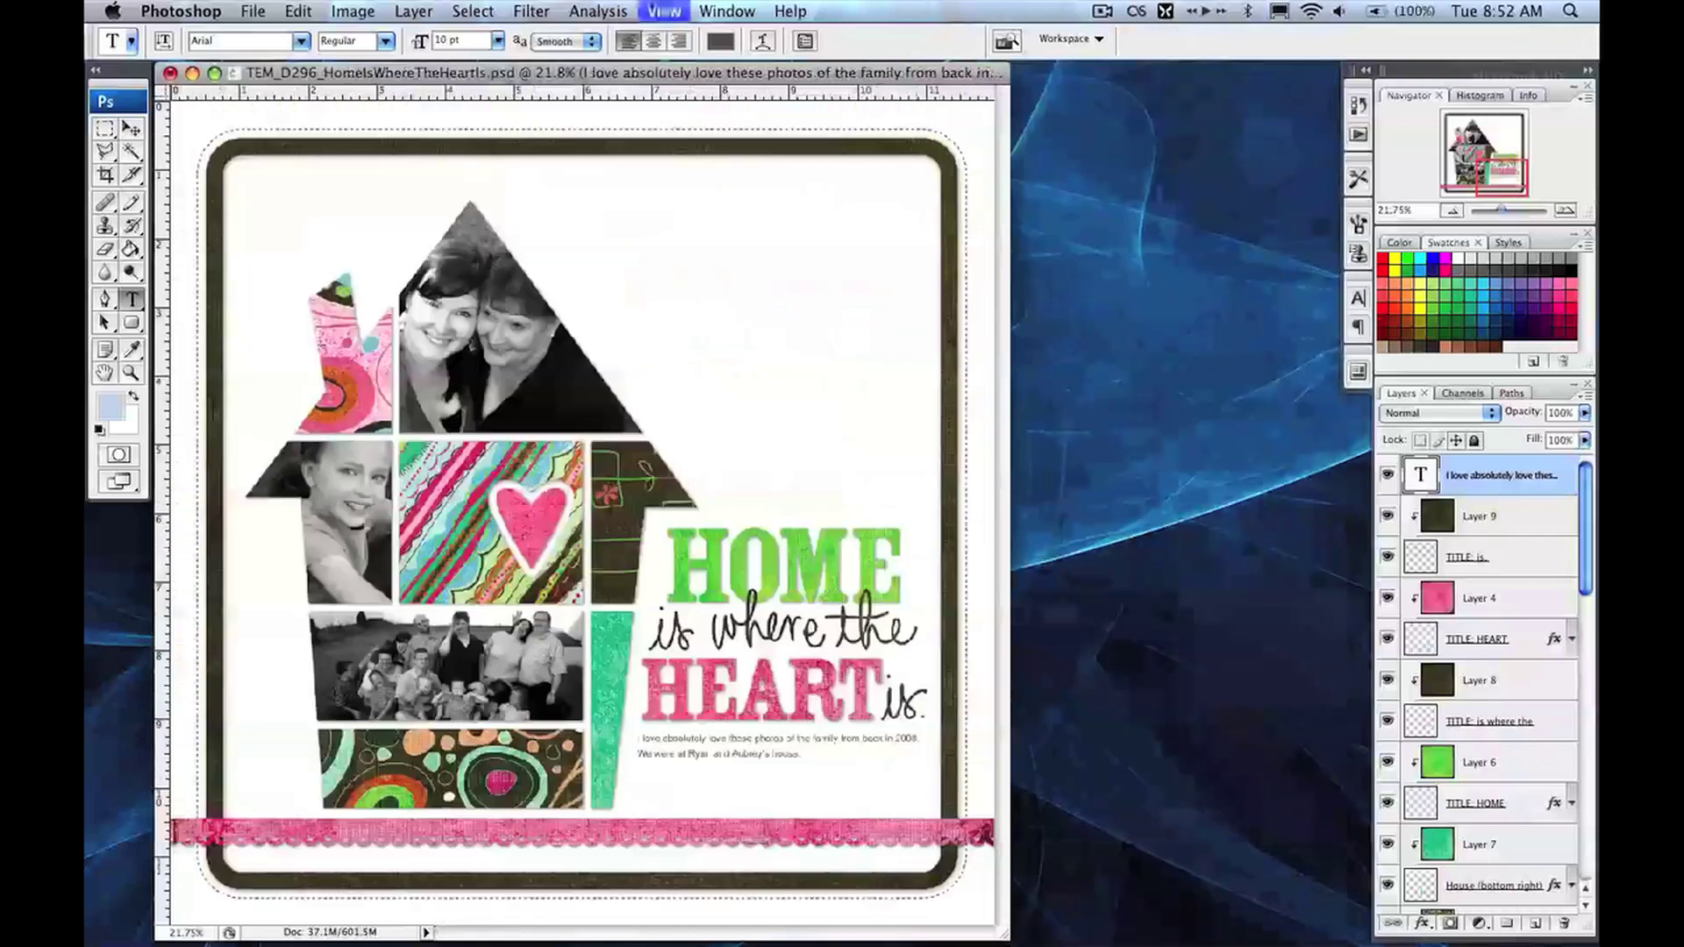